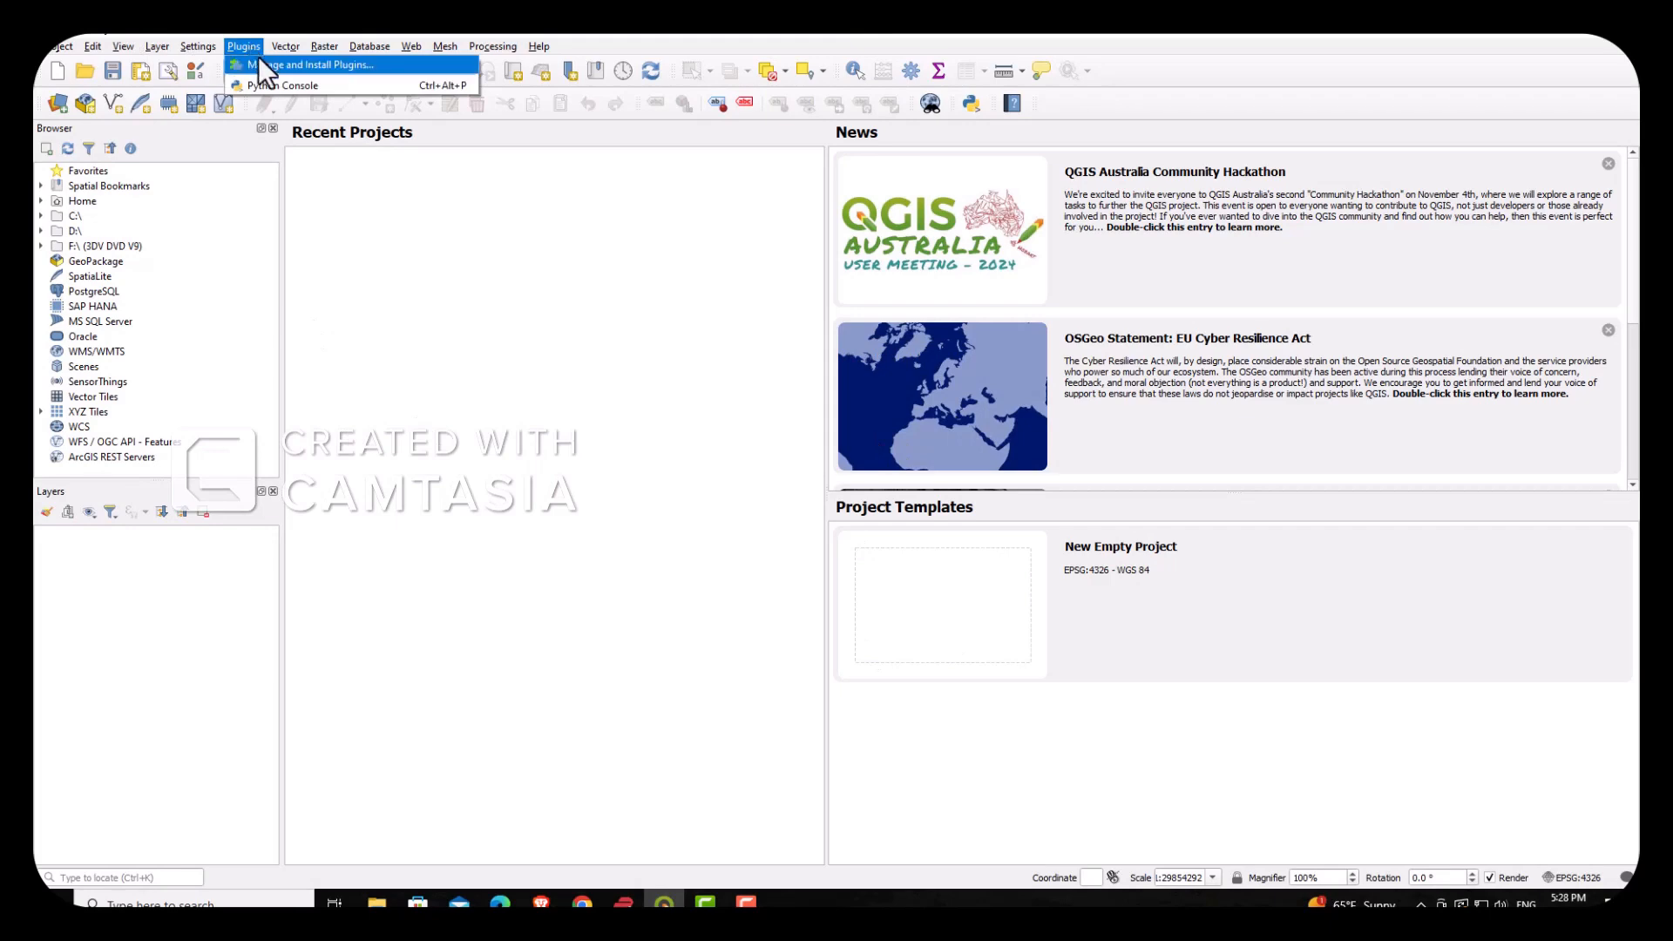
# Enable showing both experimental and deprecated plugins in the plugin manager's settings
pyautogui.click(269, 68)
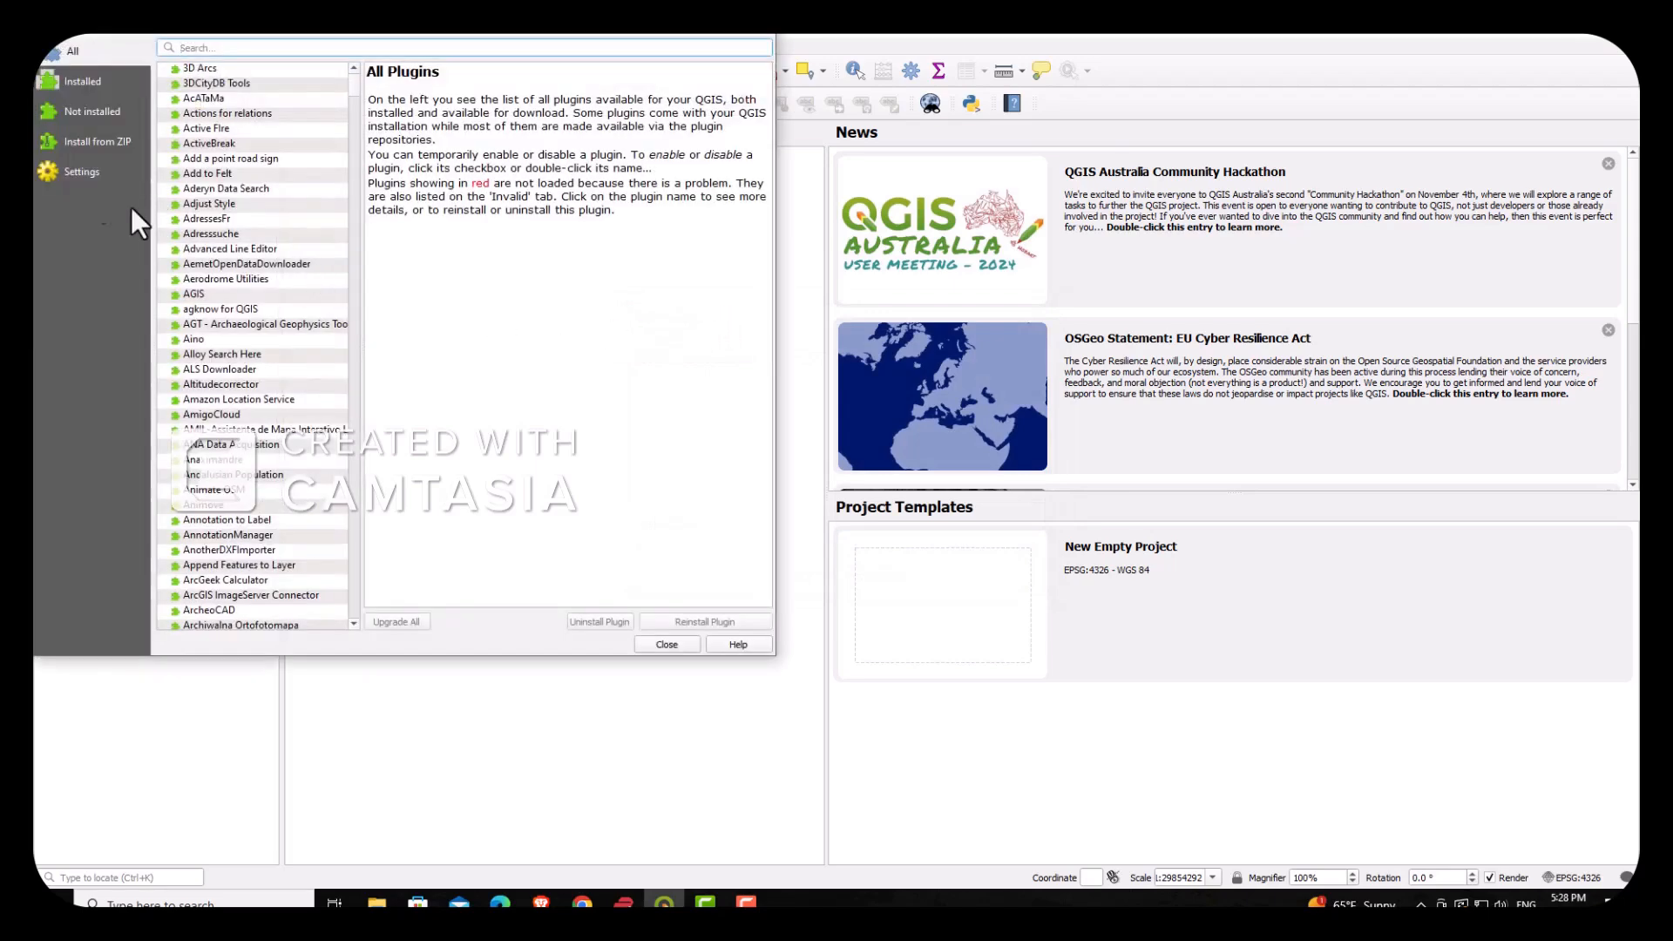
pyautogui.click(81, 174)
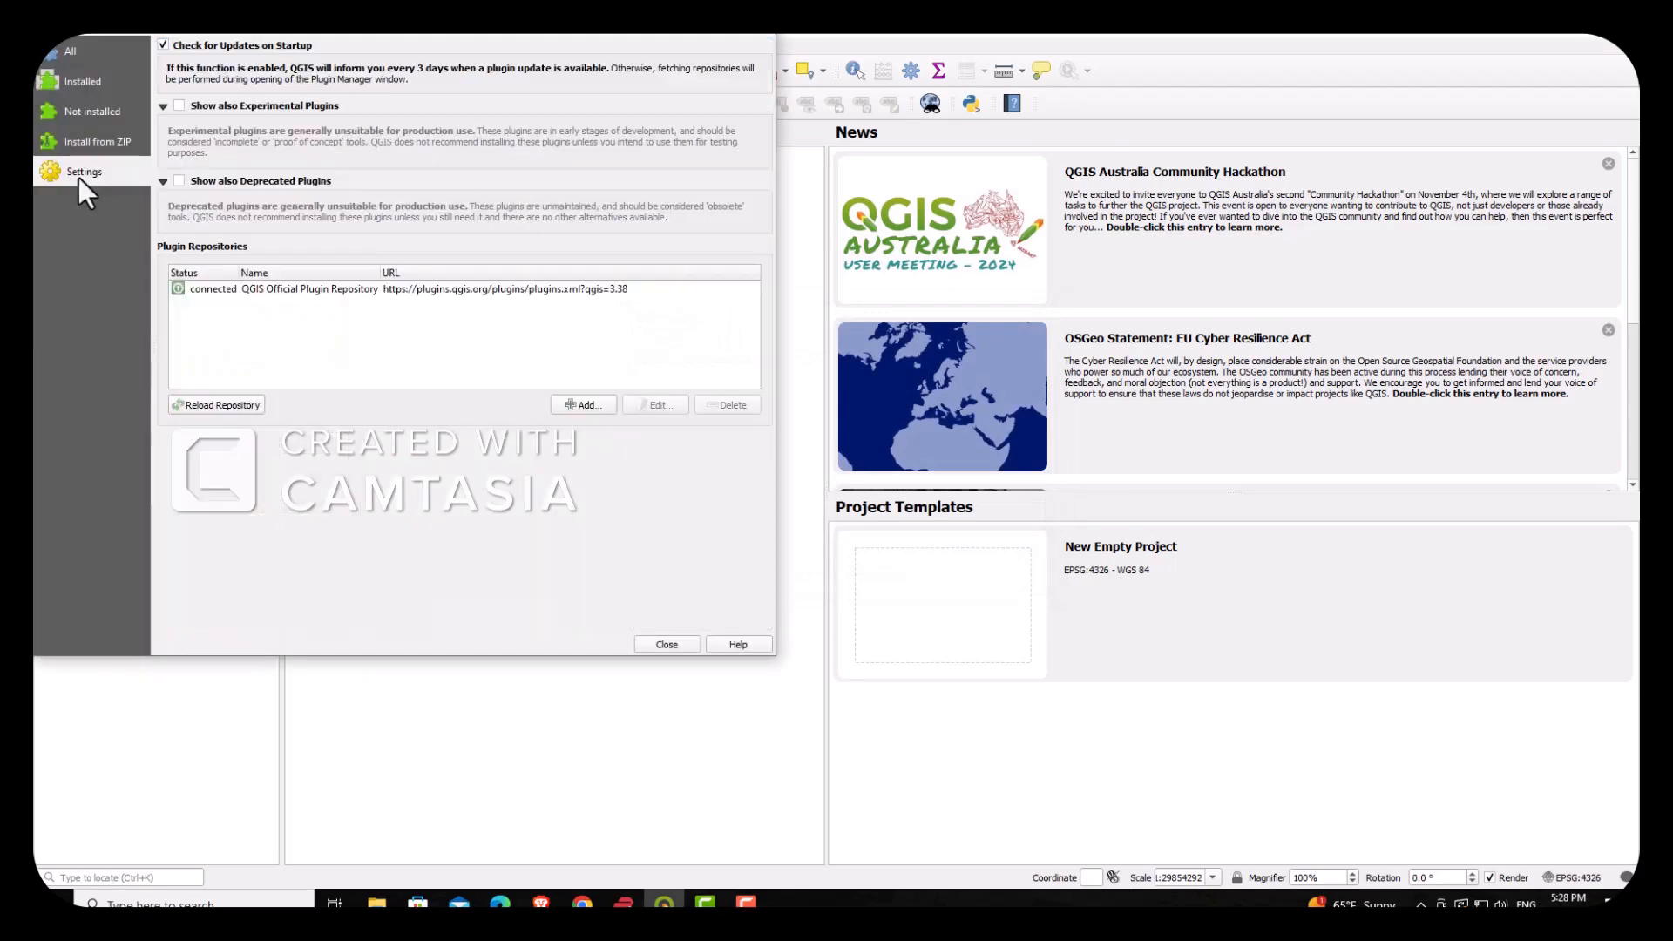
pyautogui.click(179, 106)
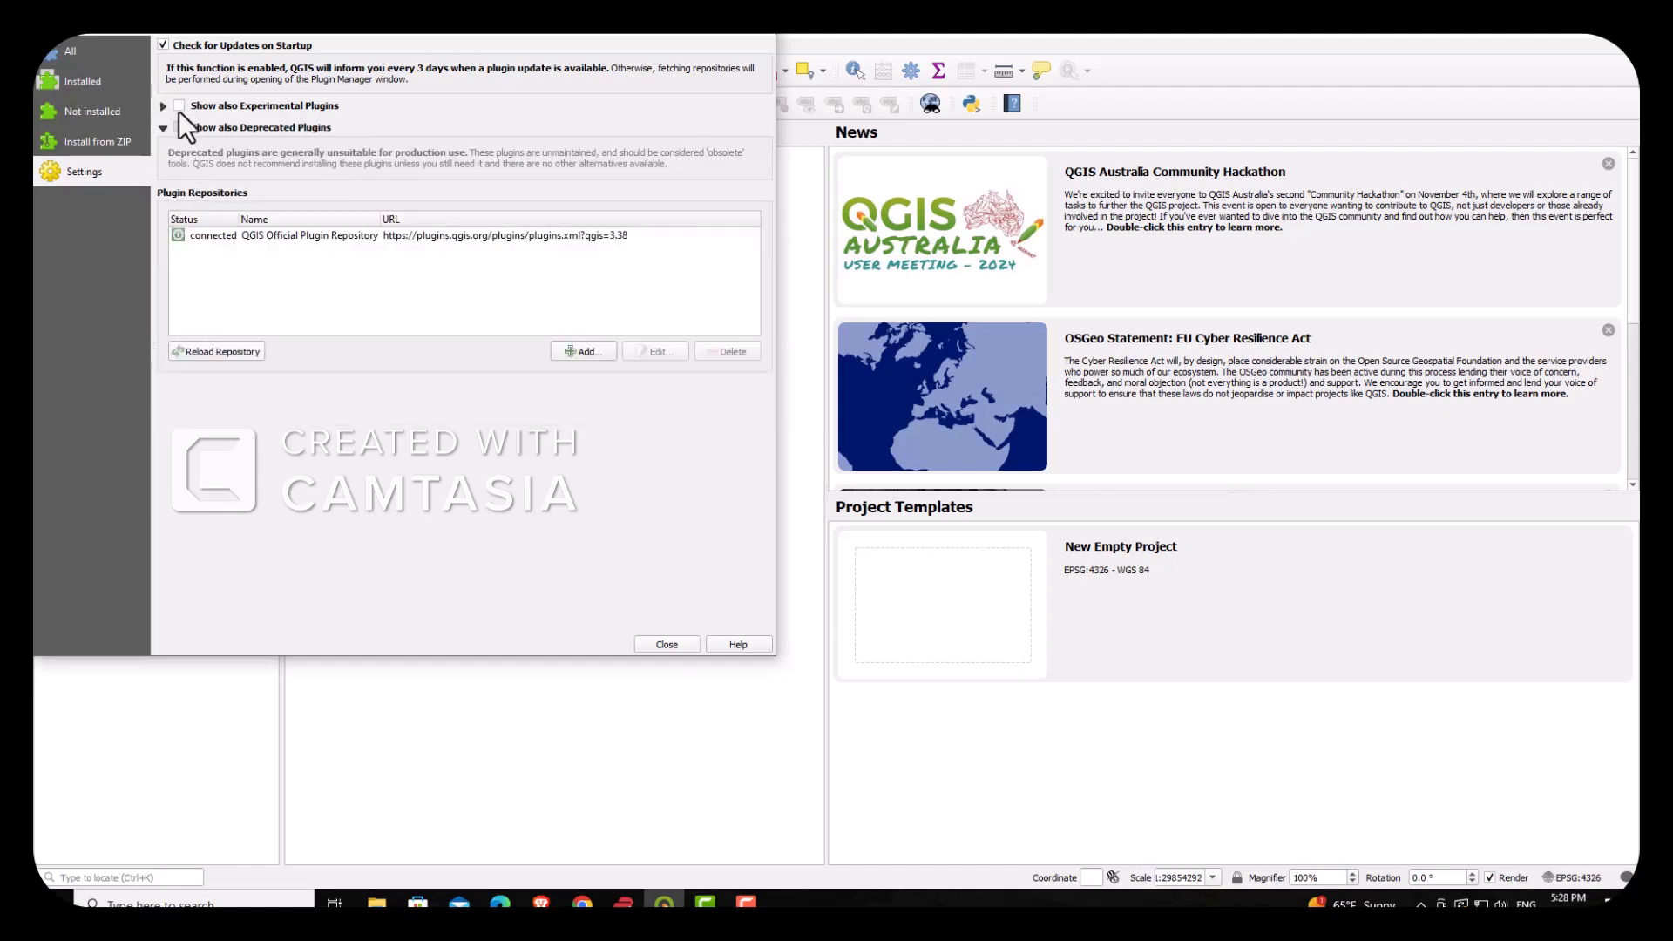
pyautogui.click(179, 126)
pyautogui.click(179, 105)
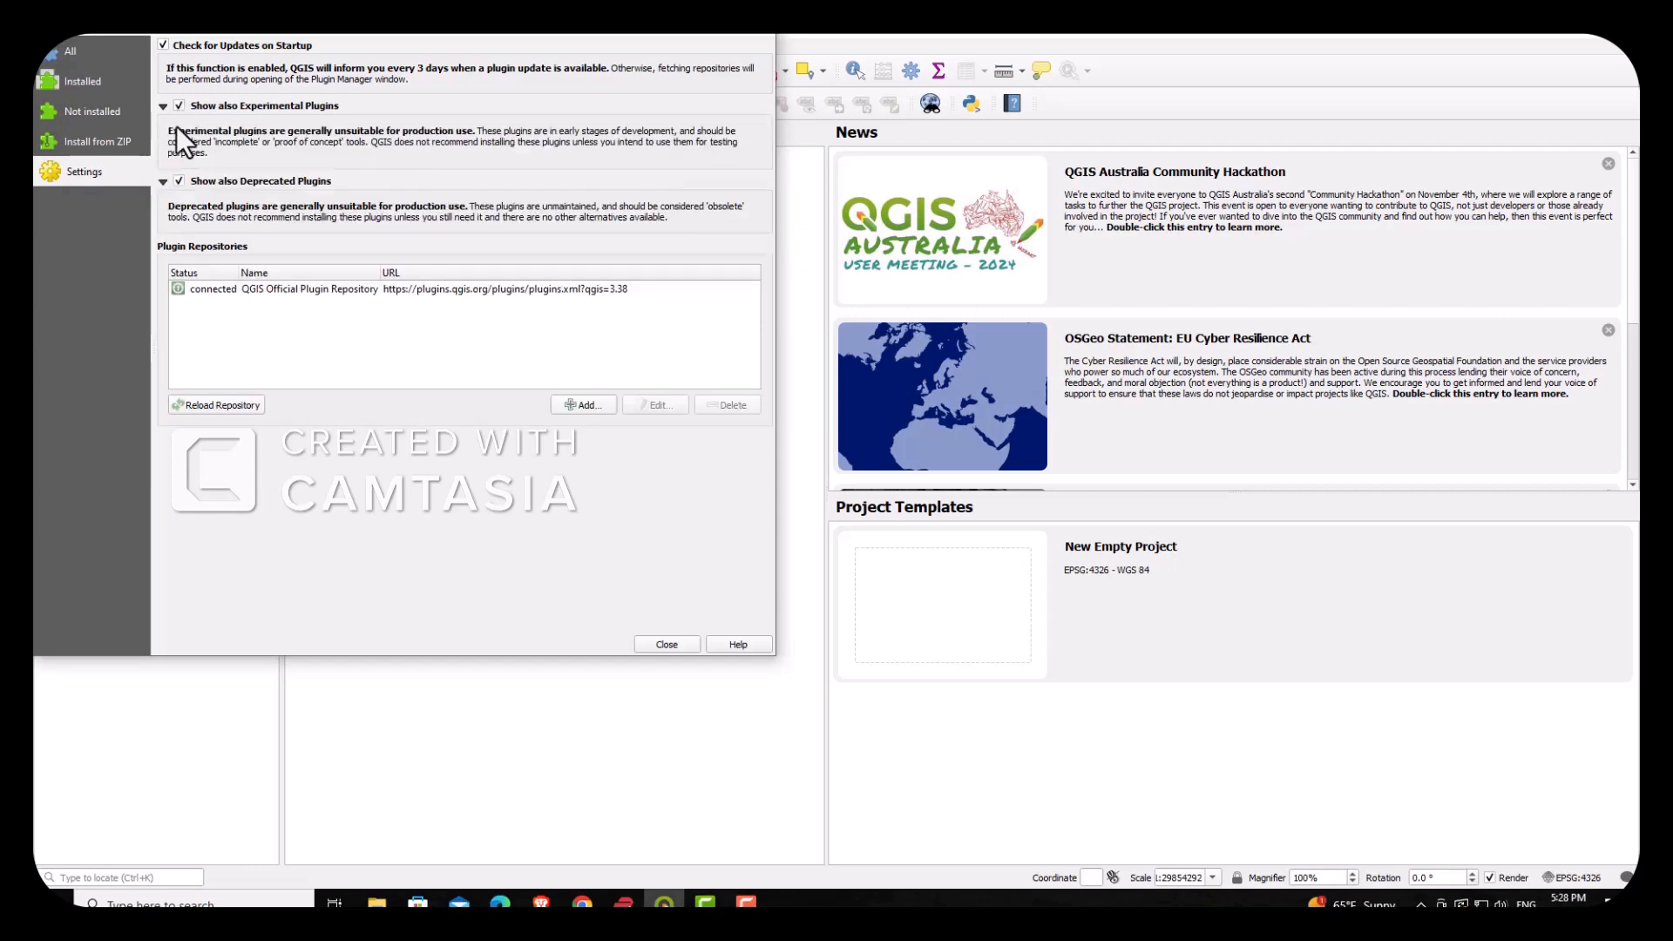
pyautogui.click(179, 107)
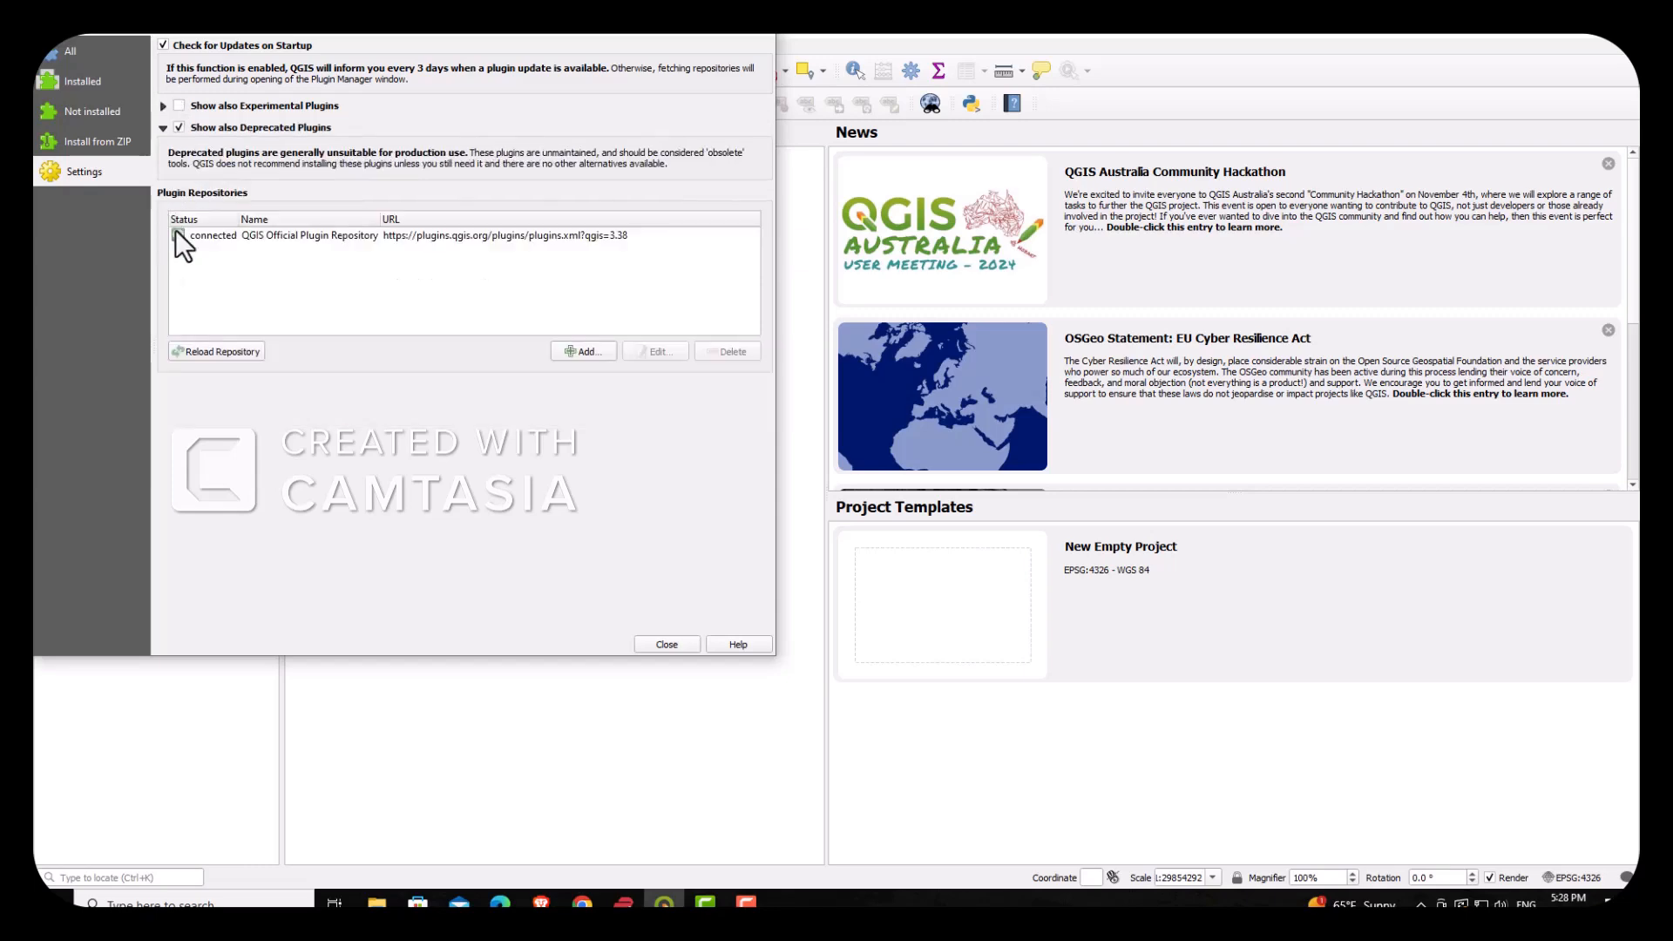
pyautogui.click(175, 105)
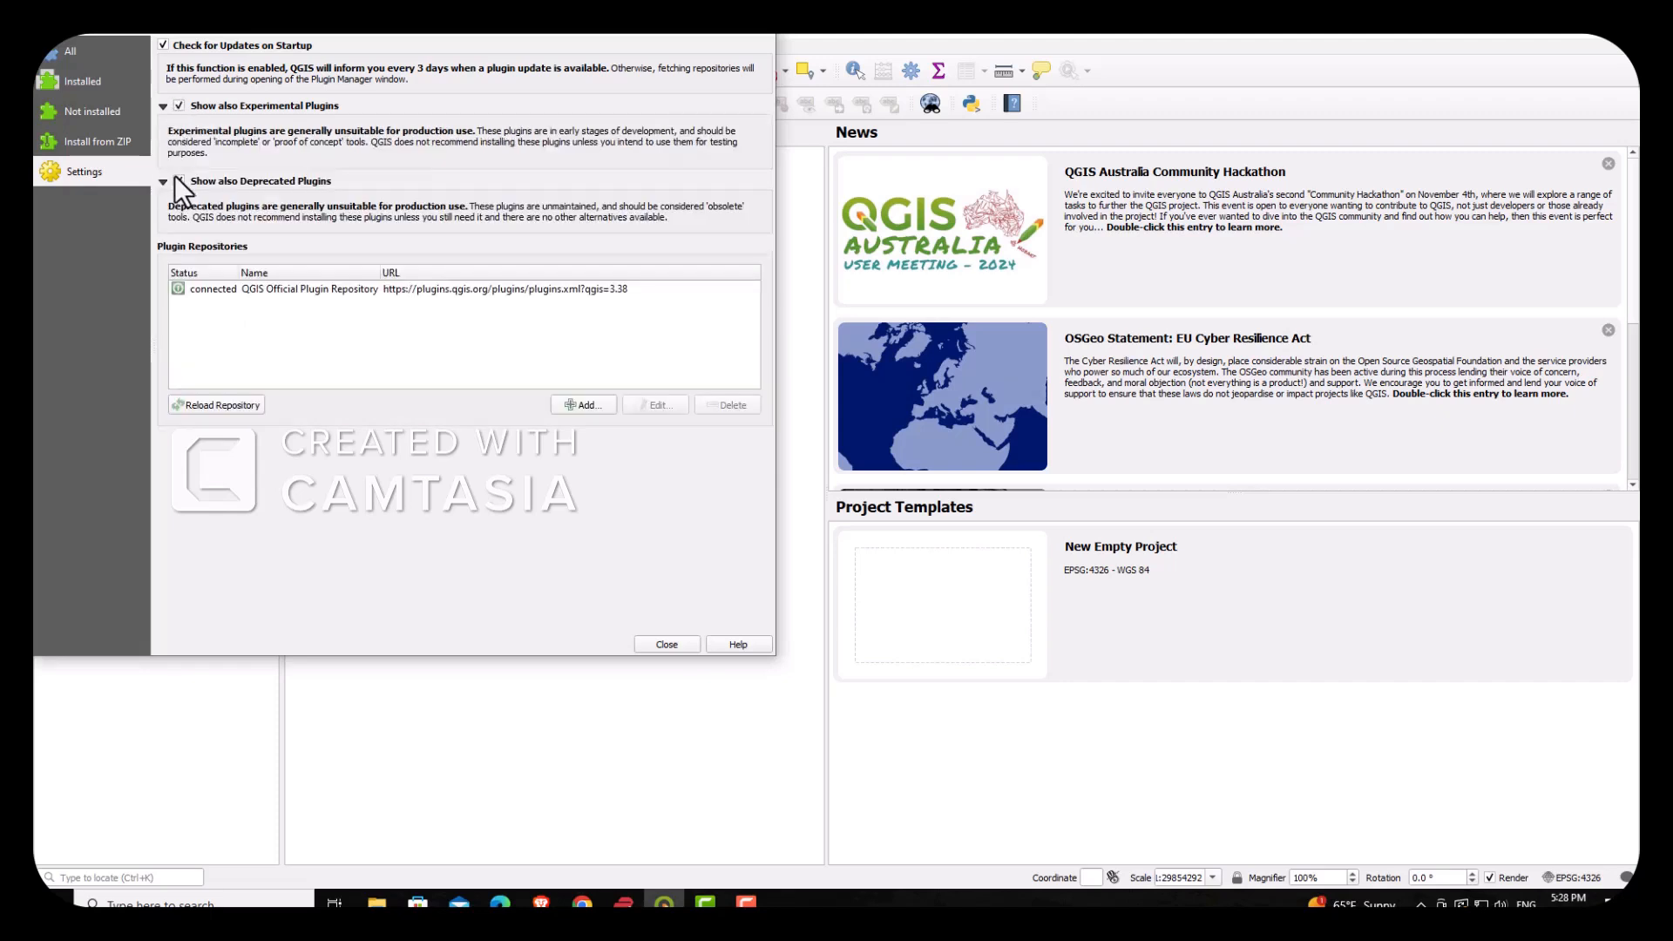
# Search all plugins for "scp", install the Semi-Automatic Classification Plugin, and close the plugin manager
pyautogui.click(96, 141)
pyautogui.click(86, 57)
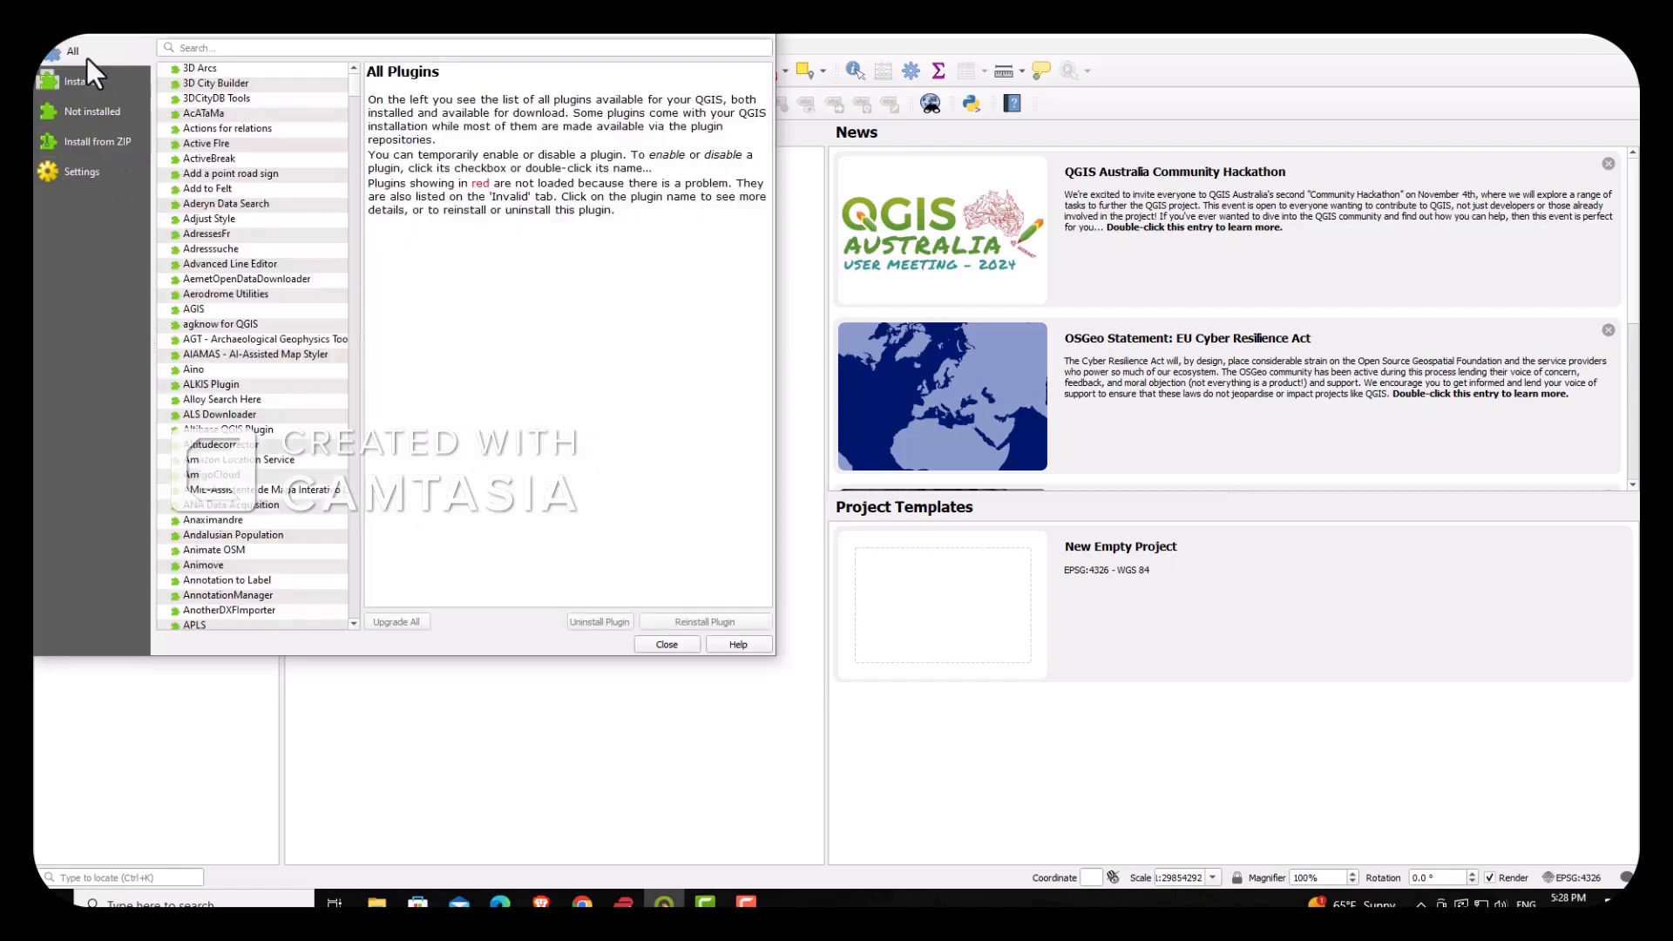
pyautogui.click(335, 48)
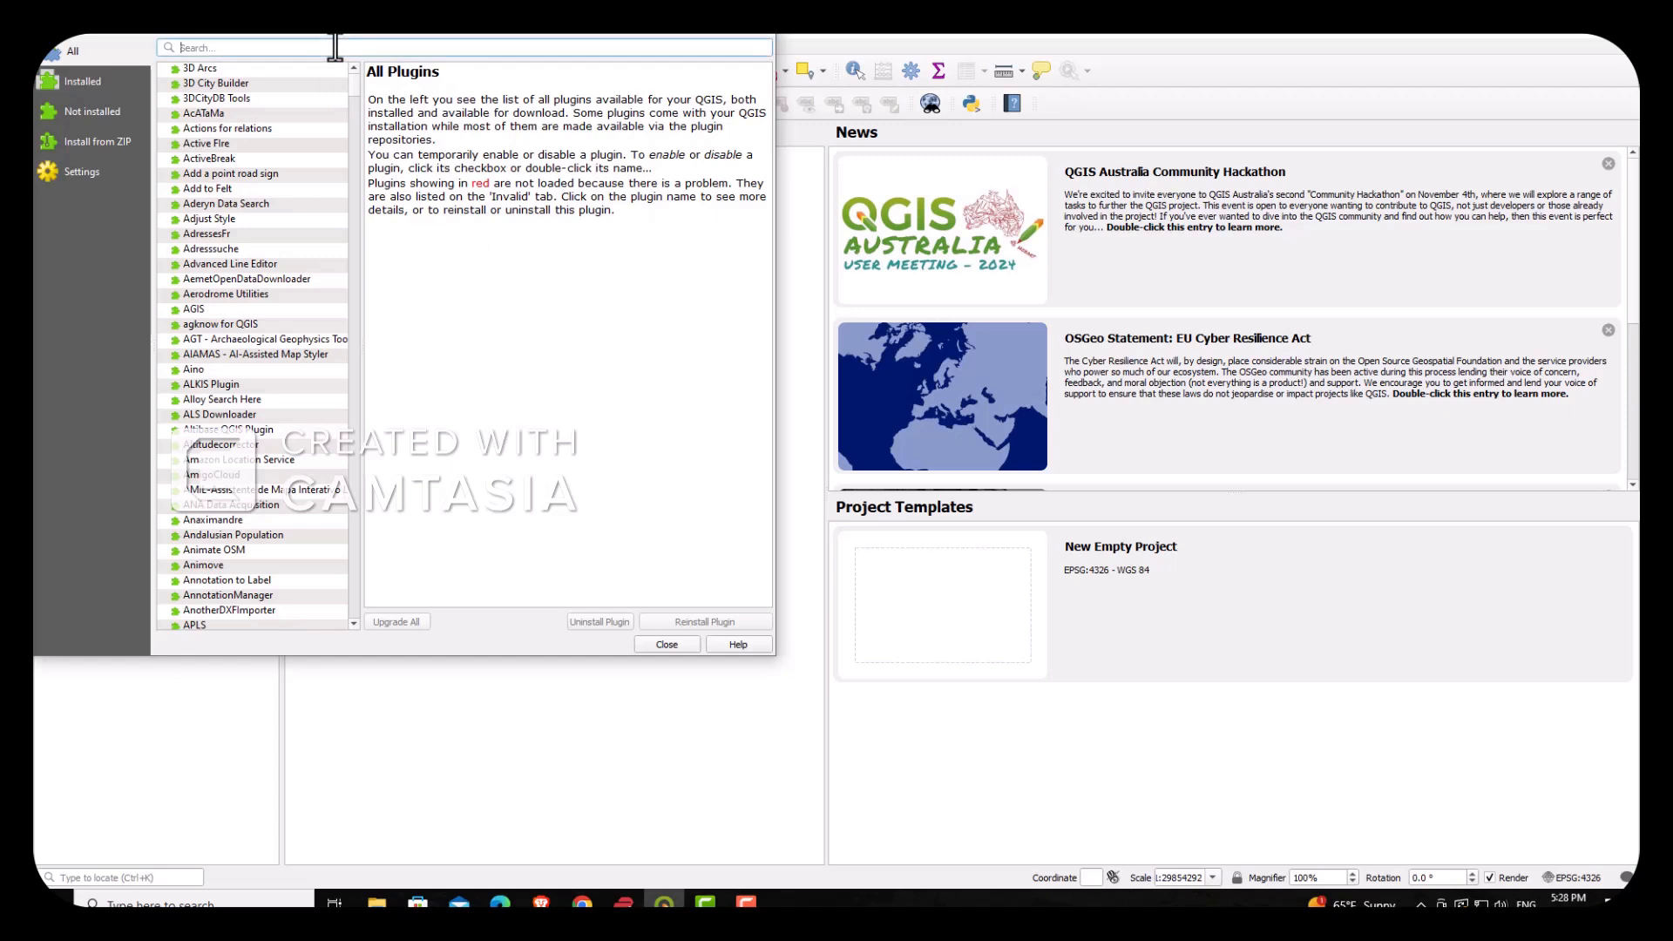
pyautogui.write('scp')
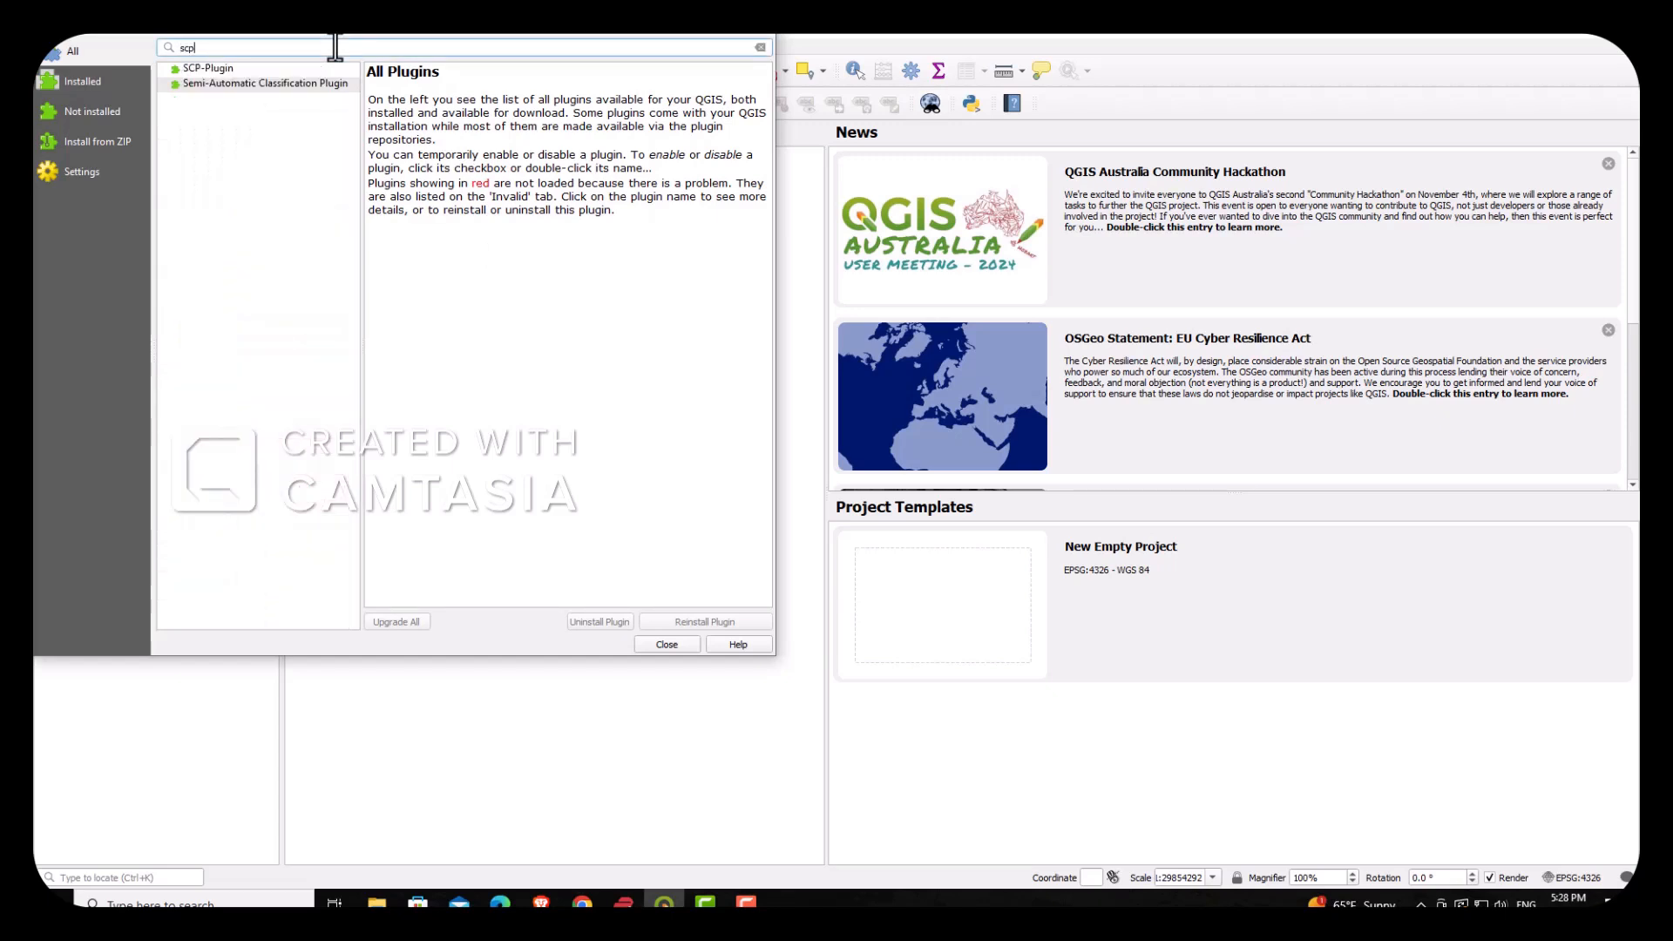
pyautogui.click(280, 85)
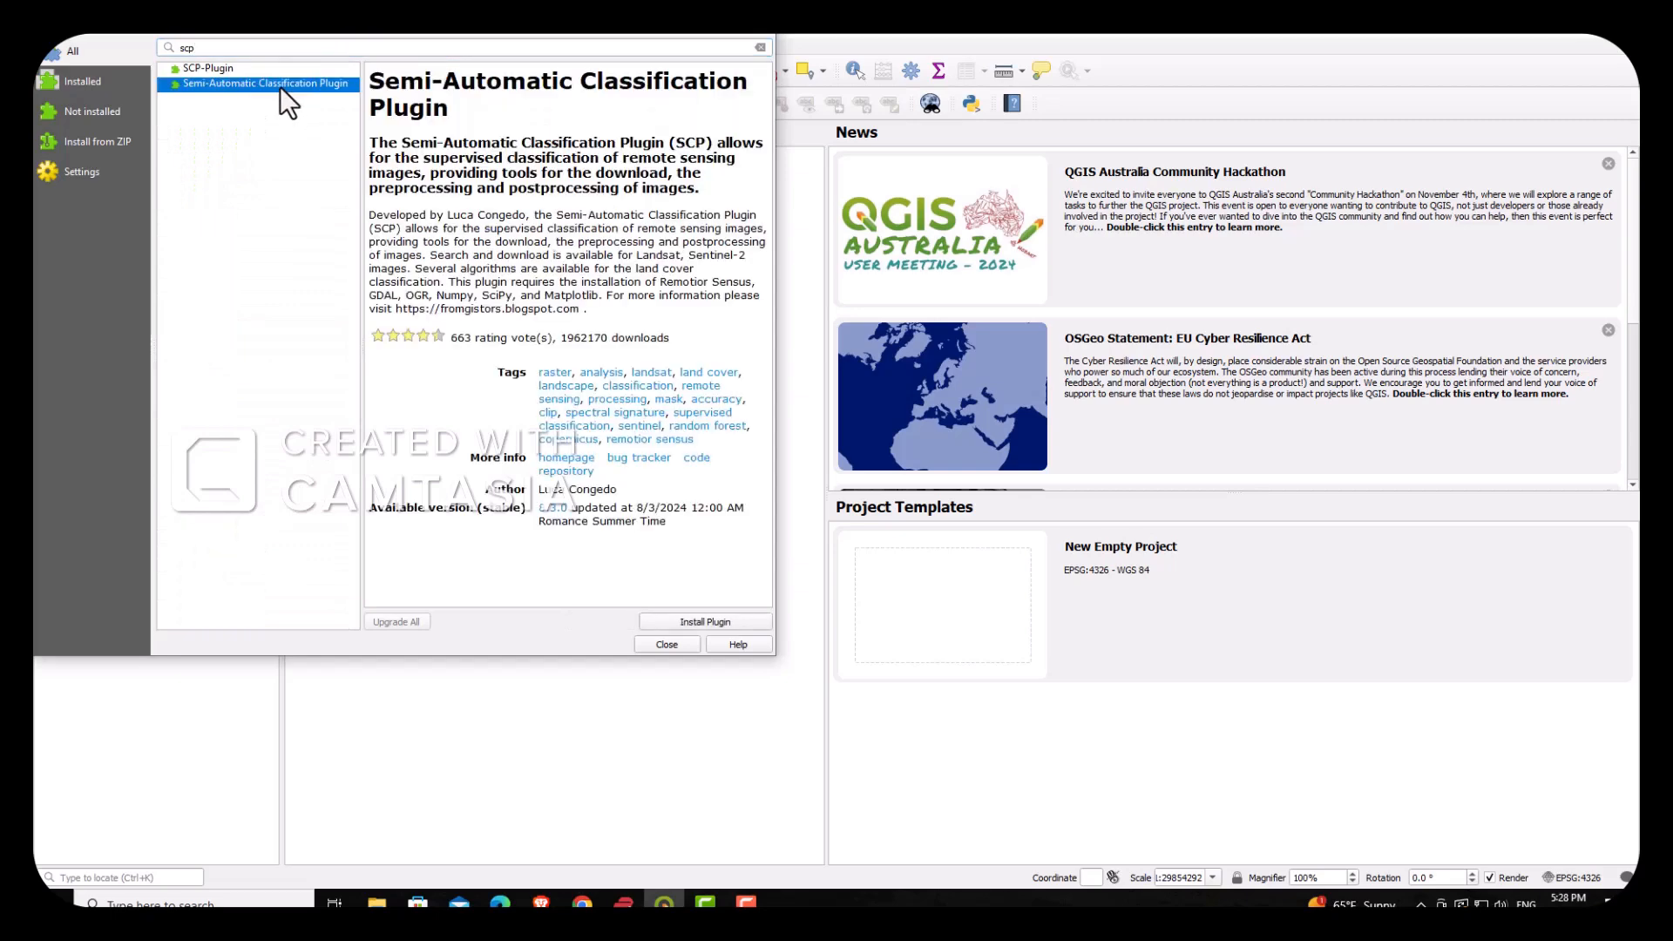
pyautogui.click(677, 621)
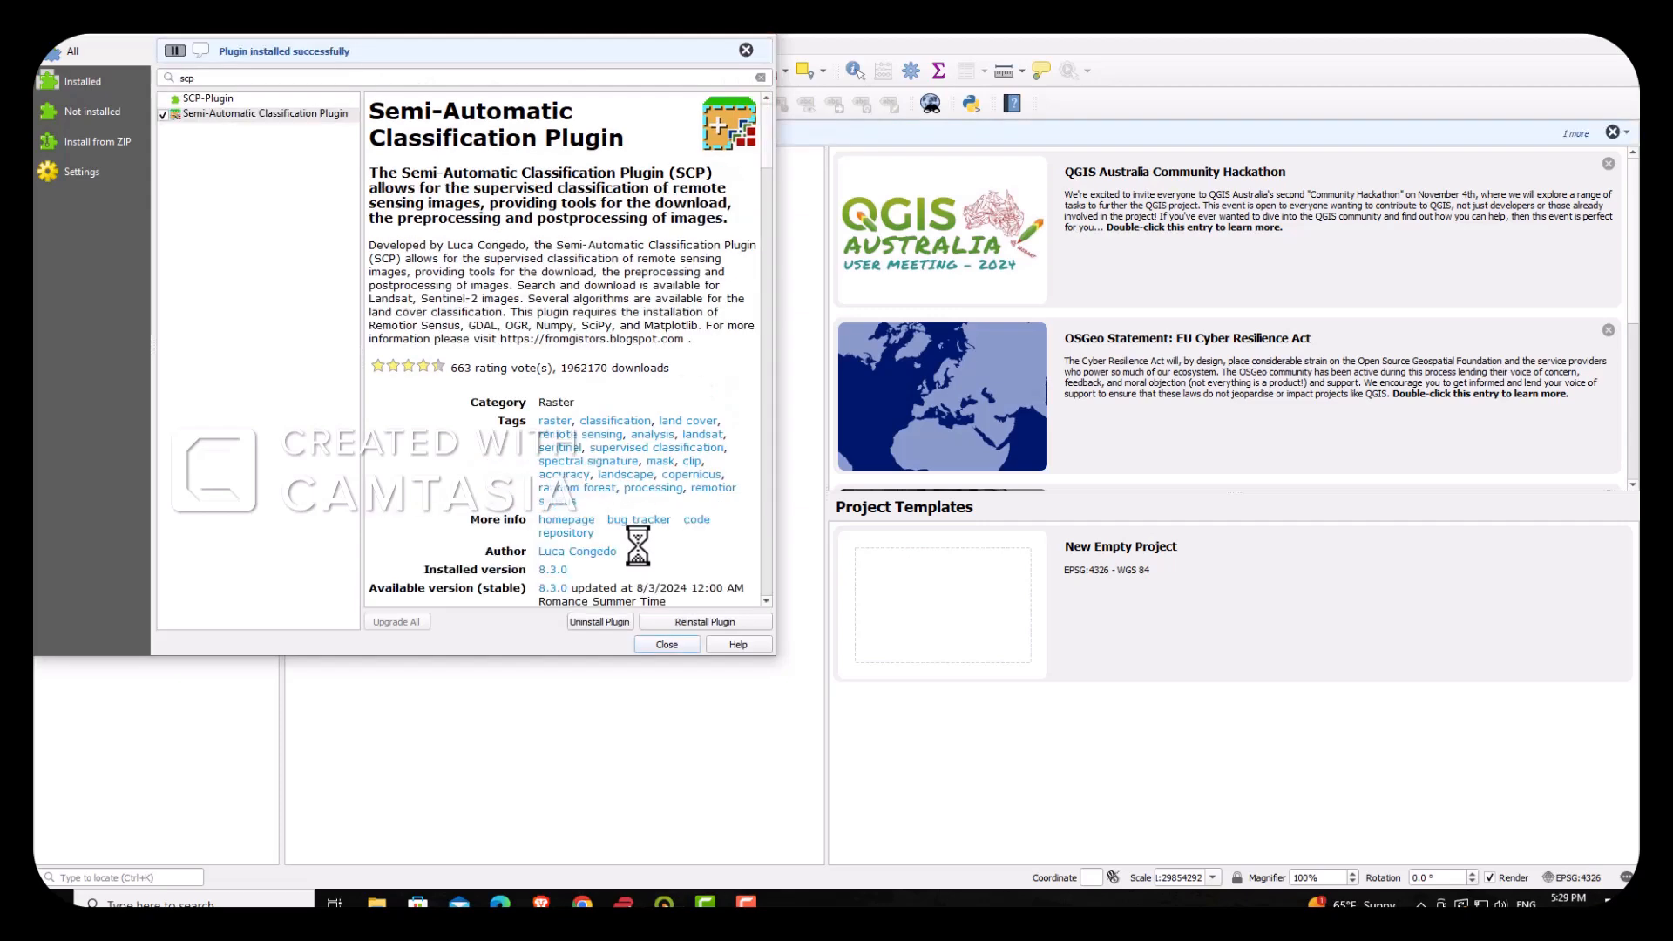
pyautogui.click(655, 643)
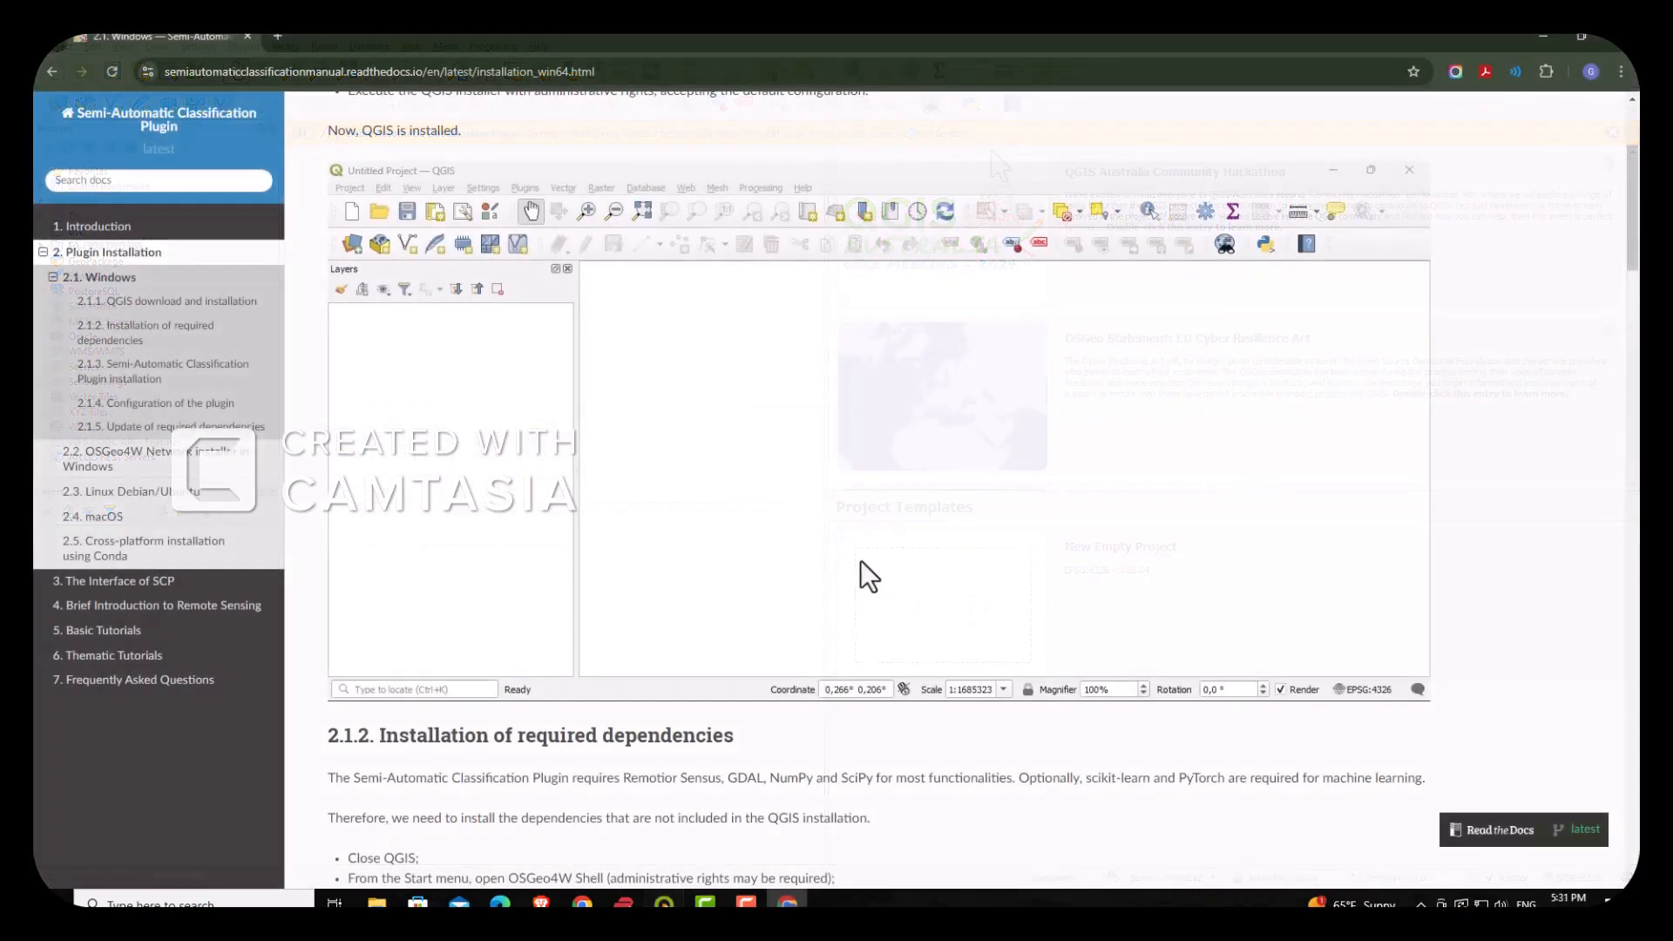
# Review the plugin manual's Windows instructions in the browser, covering QGIS installation and the installation of required dependencies
pyautogui.scroll(3, 860, 560)
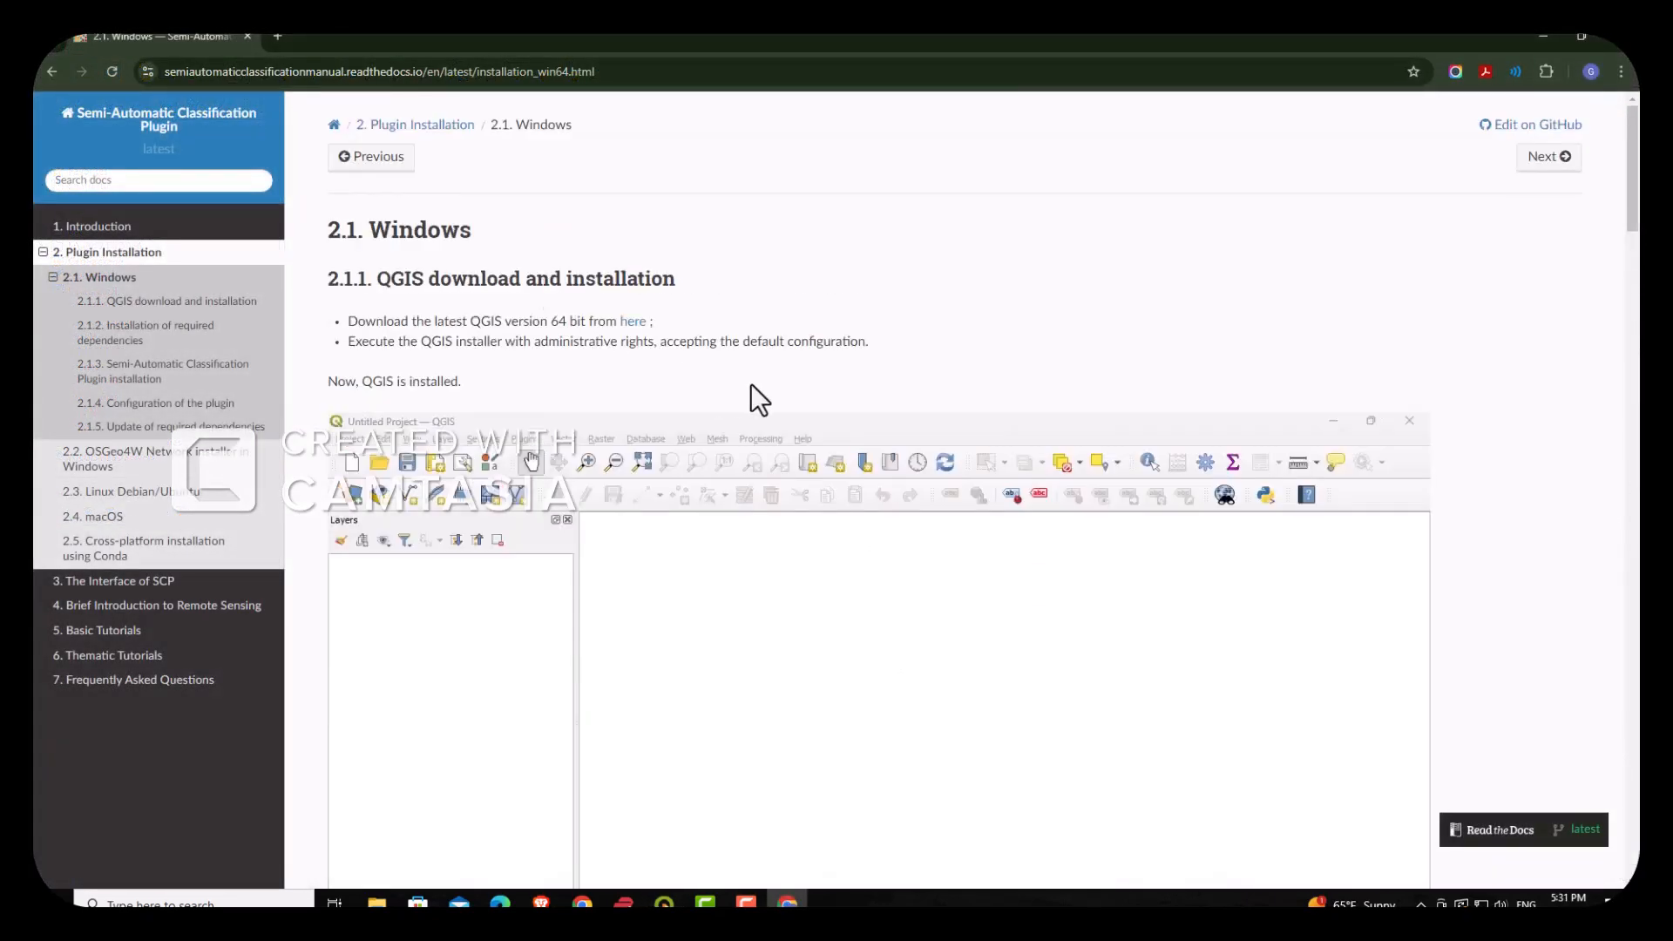
pyautogui.scroll(-7, 618, 497)
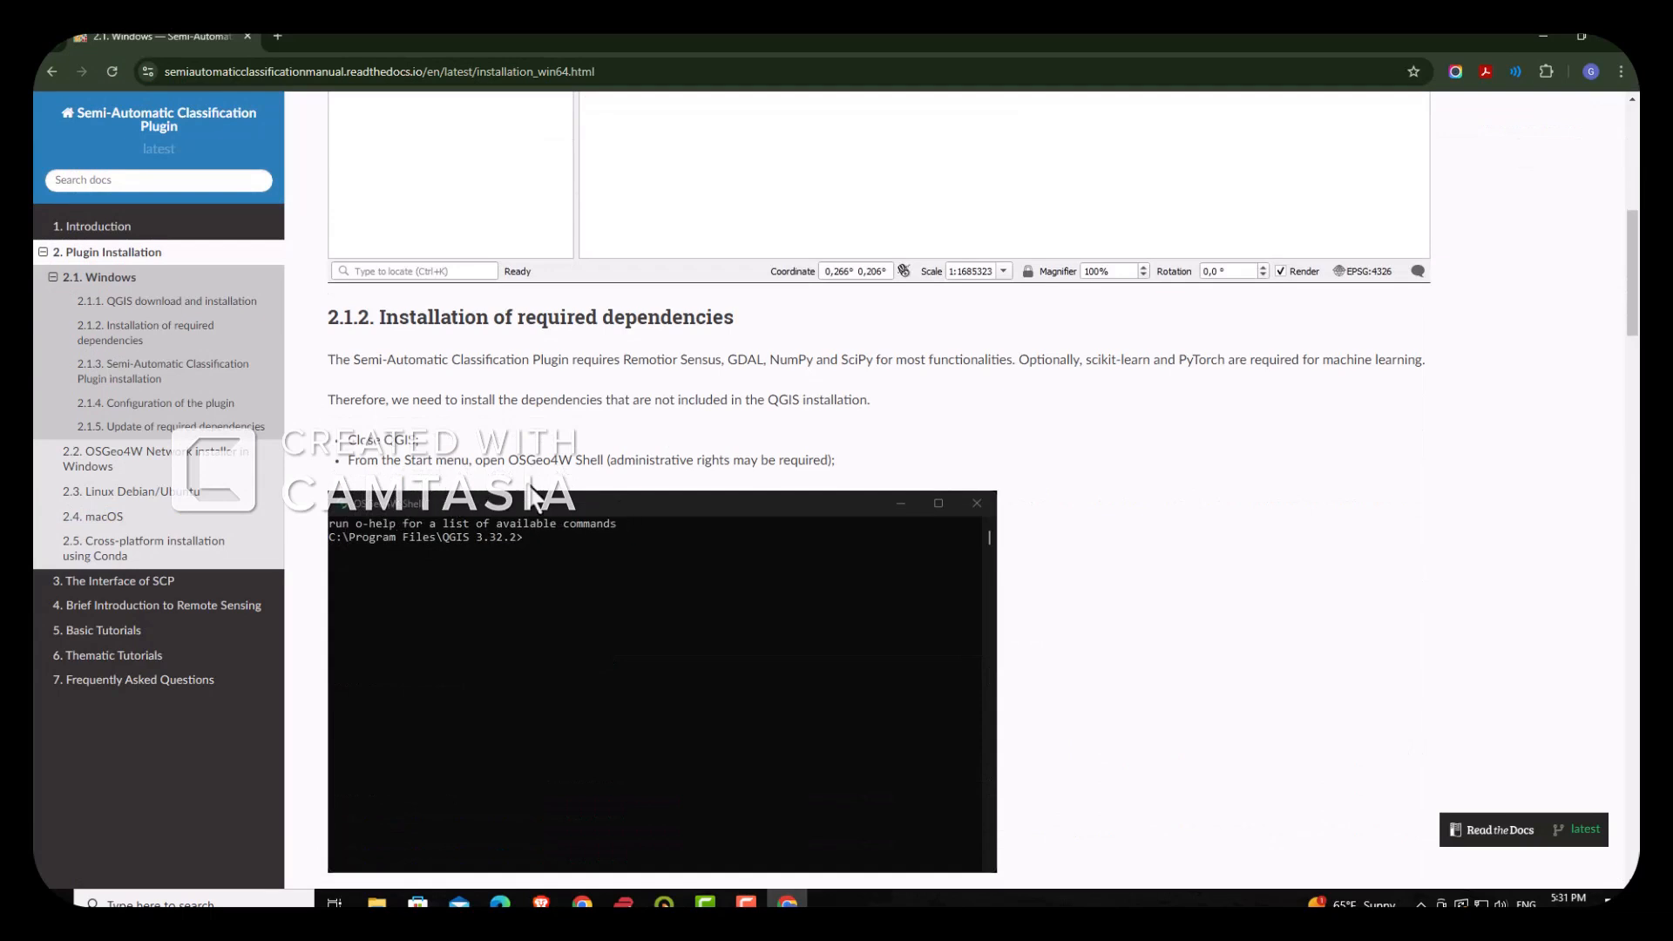
pyautogui.scroll(-3, 556, 571)
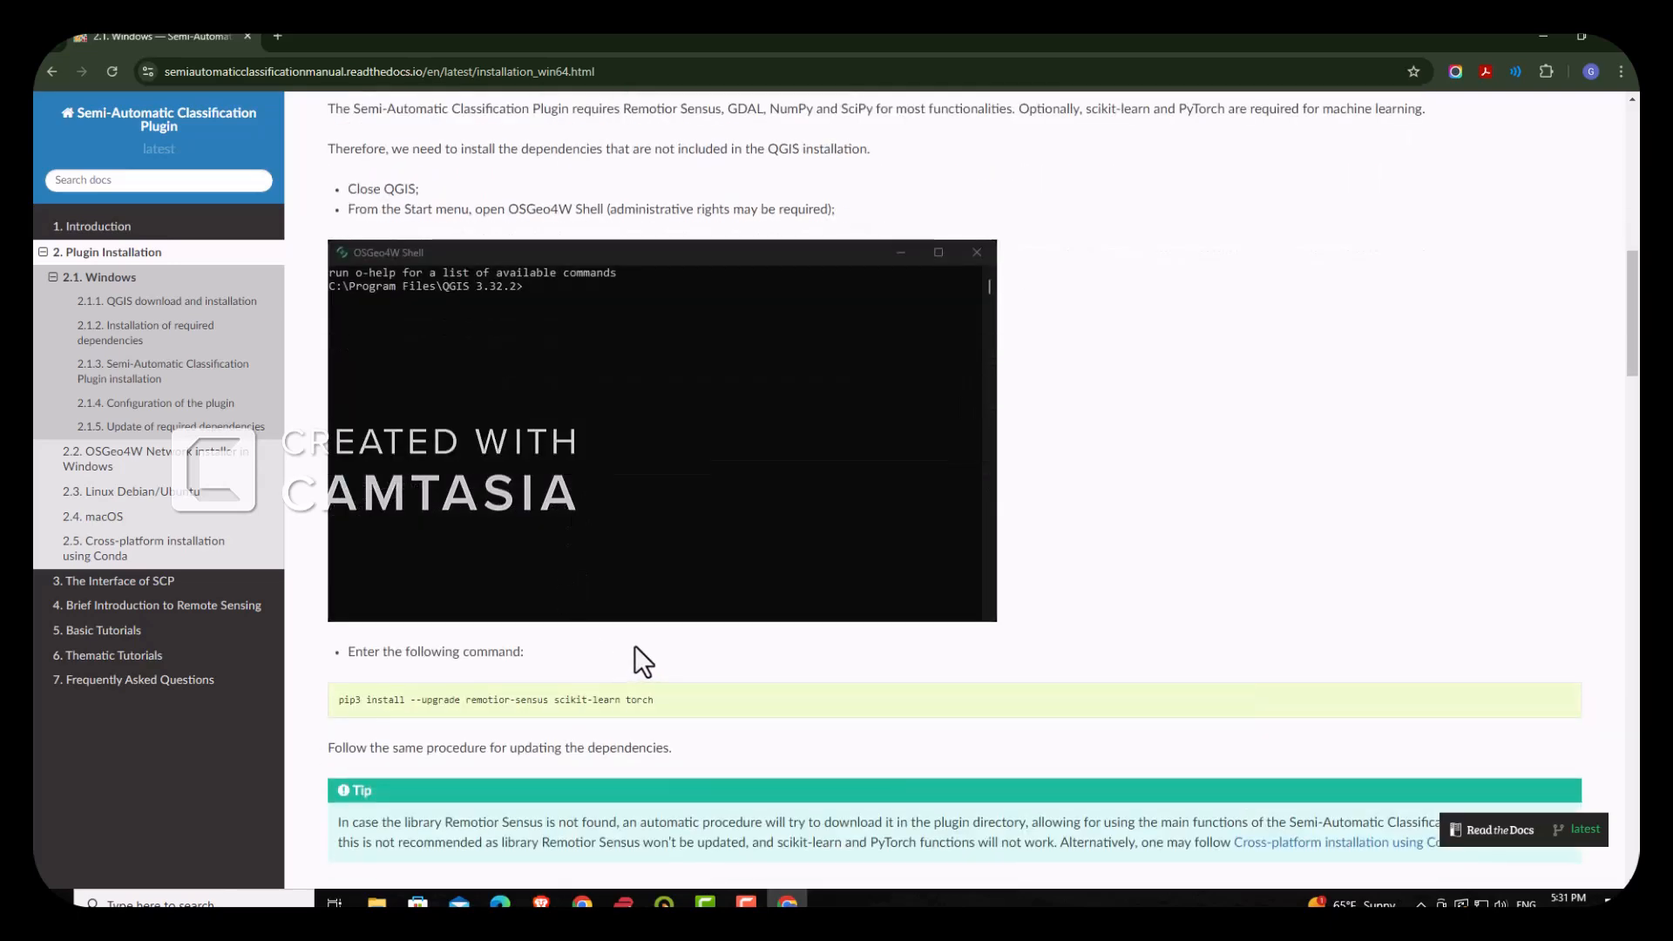
pyautogui.scroll(4, 634, 645)
pyautogui.scroll(5, 636, 654)
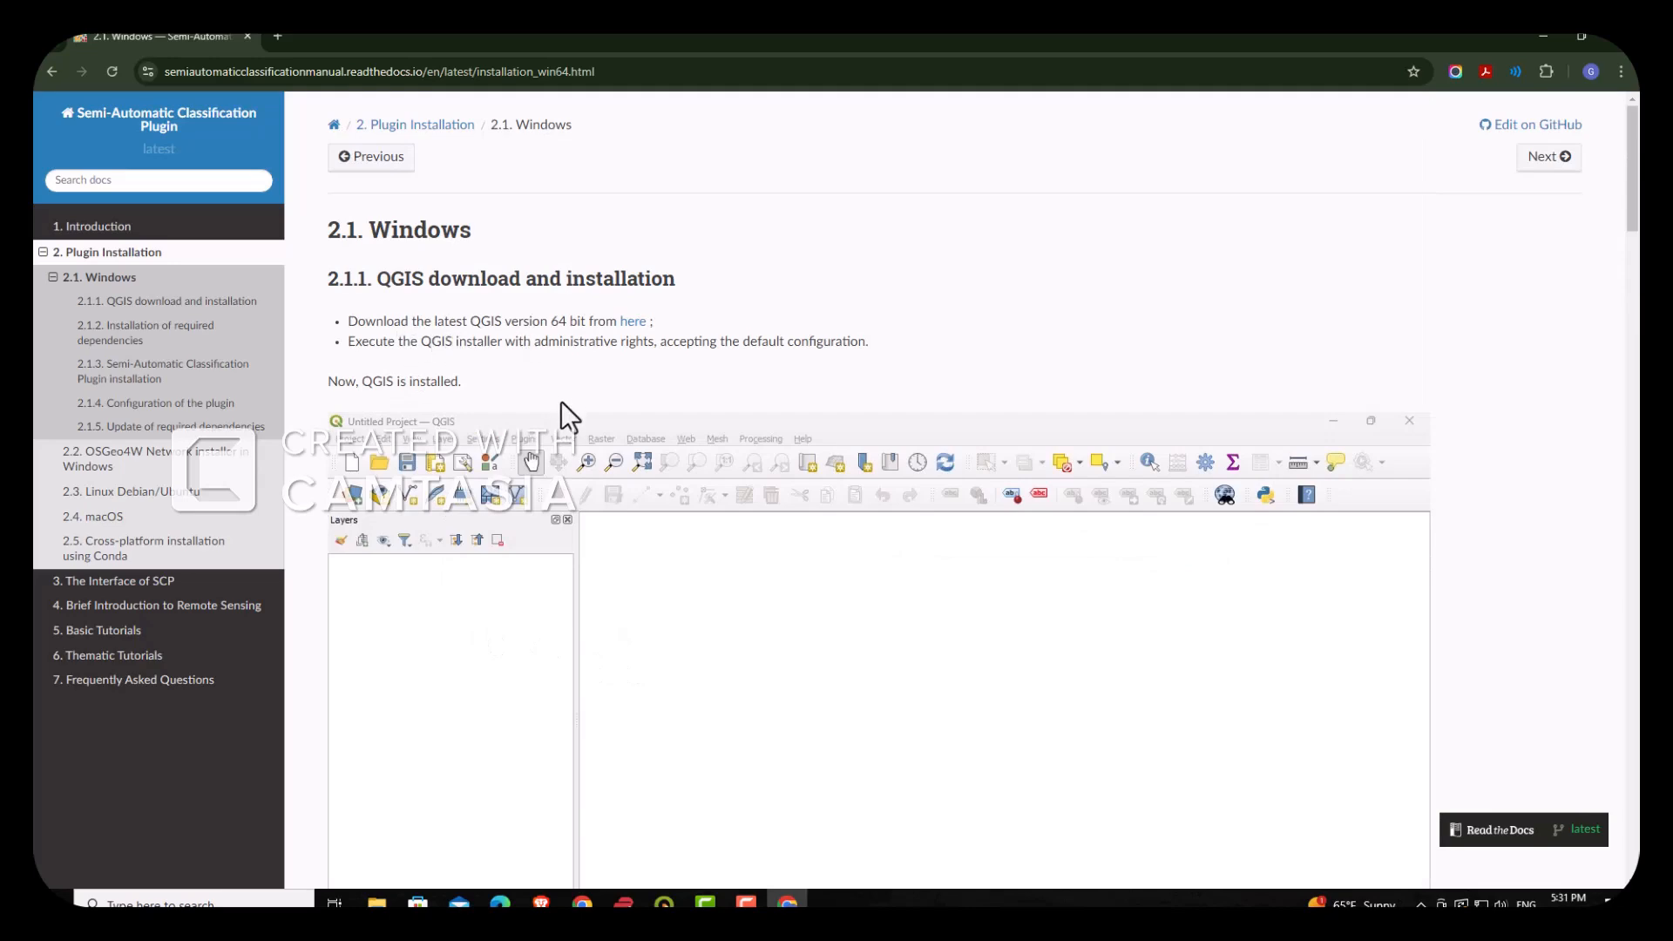
pyautogui.scroll(-2, 610, 624)
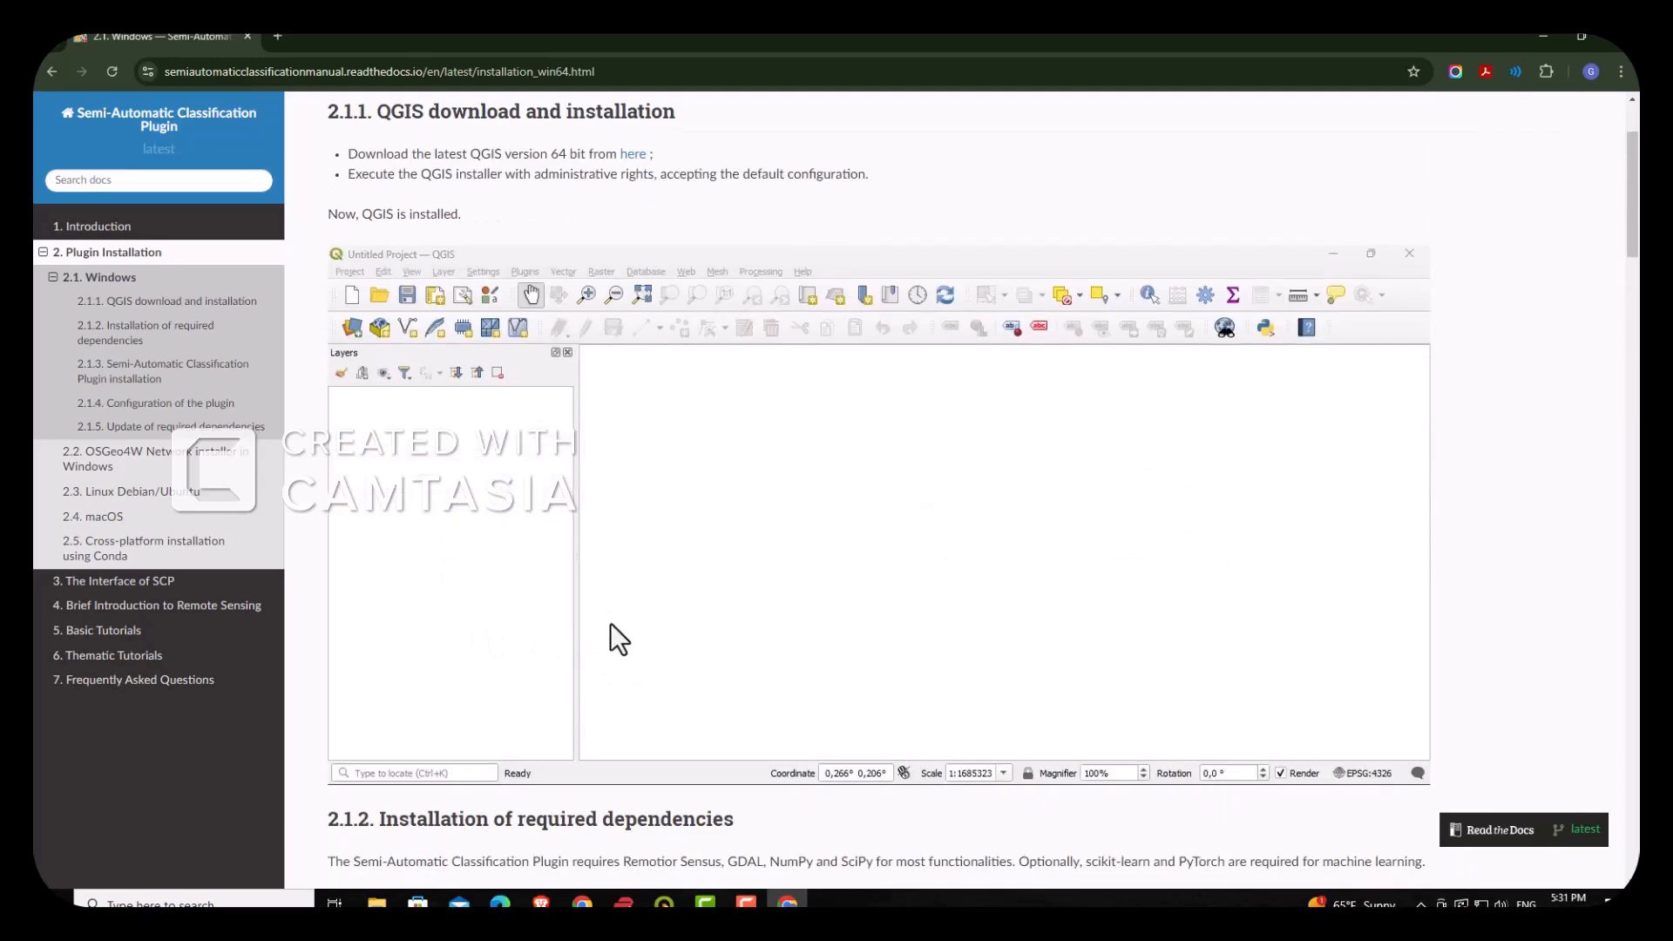
pyautogui.scroll(-1, 610, 624)
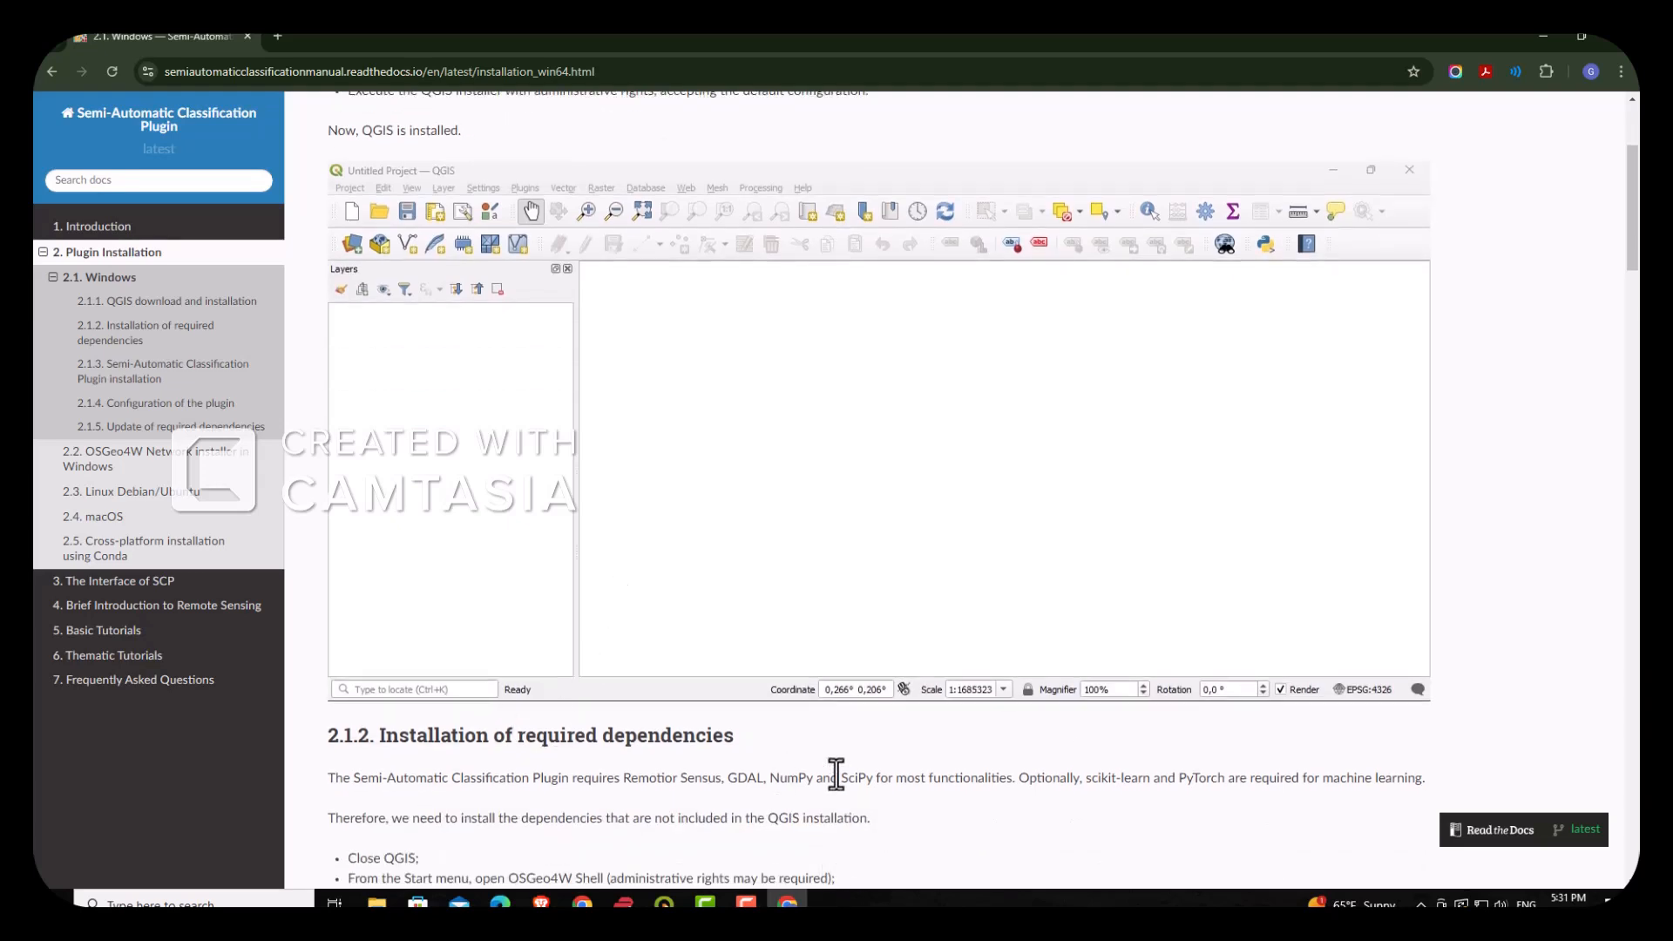
pyautogui.scroll(-2, 698, 810)
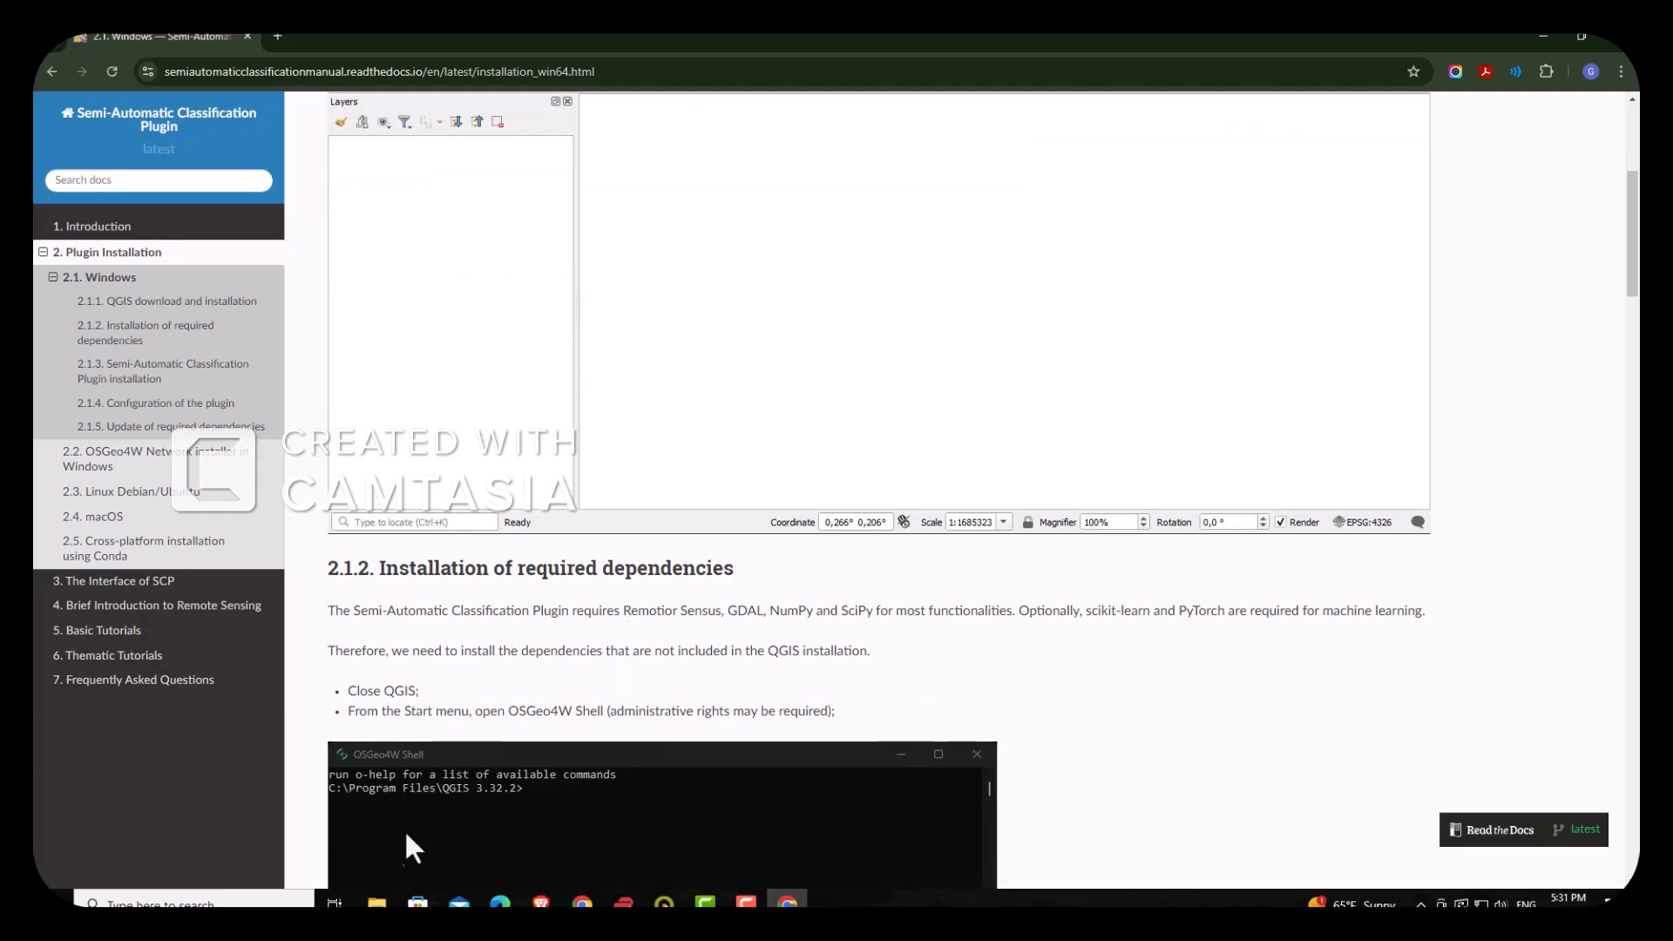
# Find and open the OSGeo4W Shell from the Windows search
pyautogui.click(54, 908)
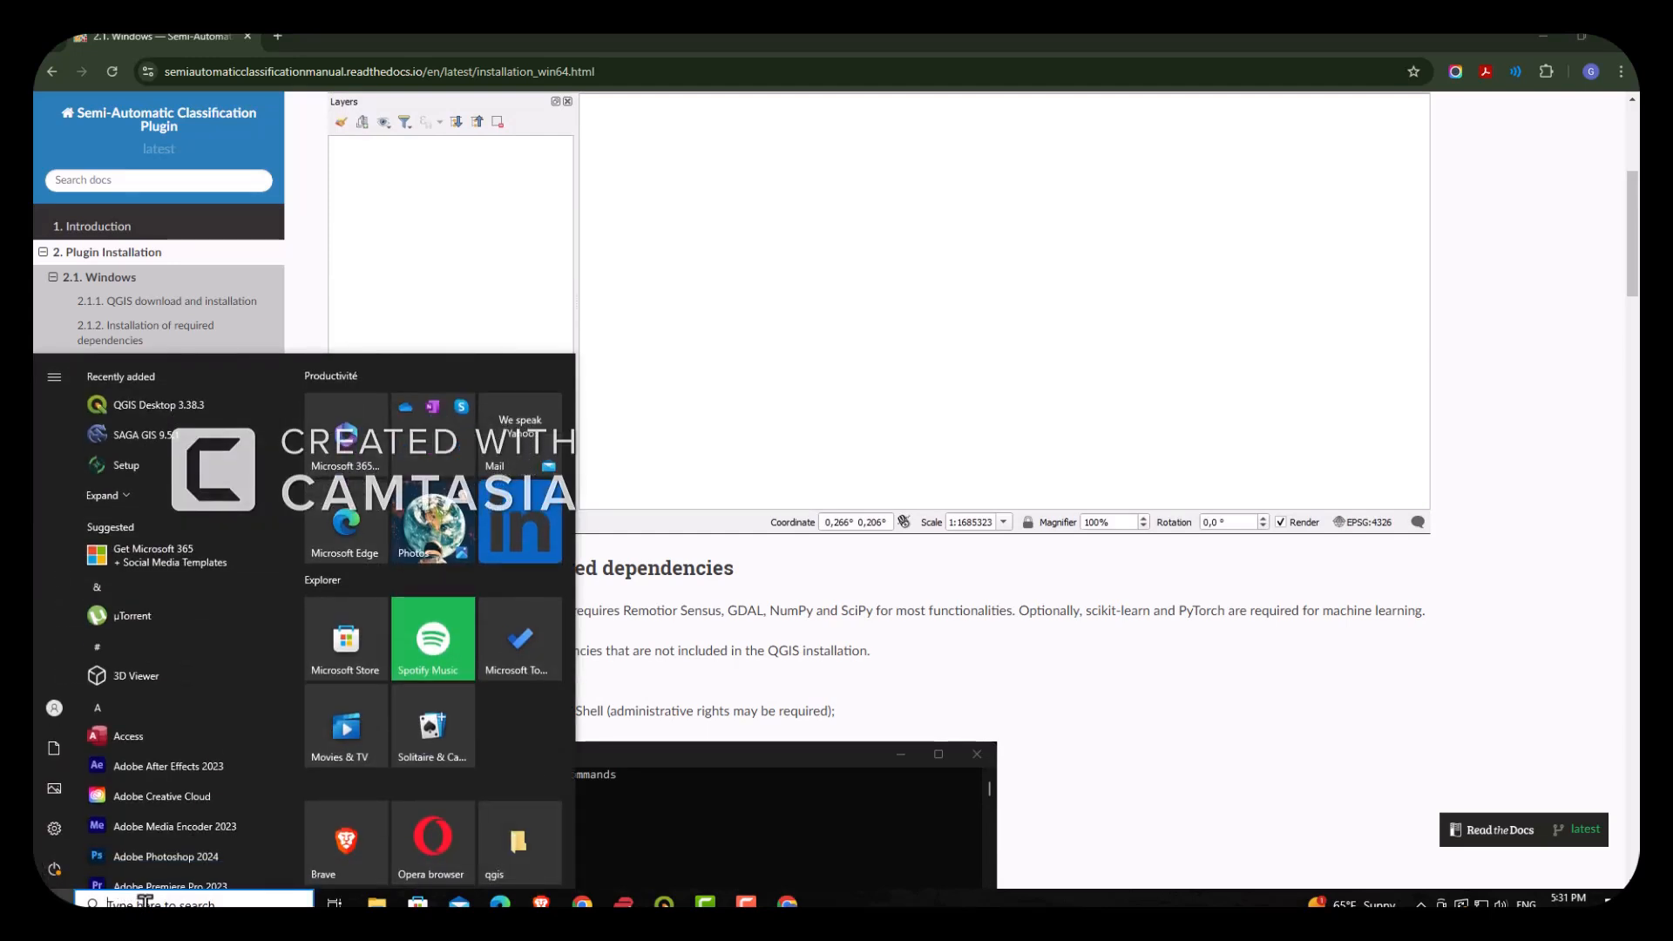
pyautogui.write('os')
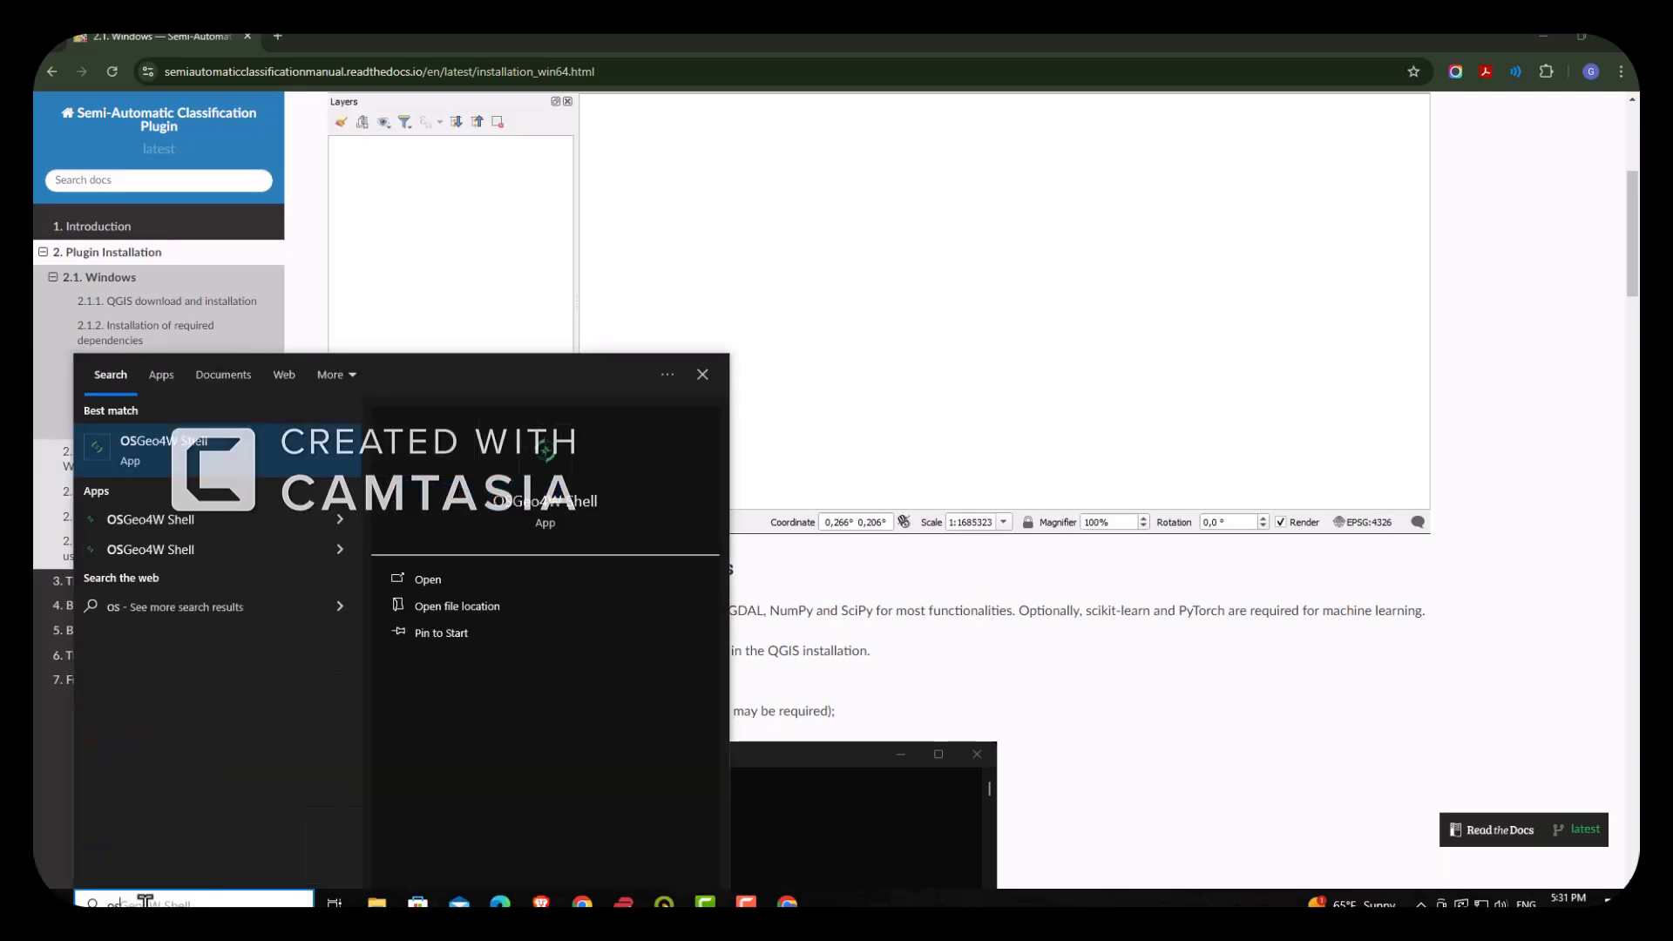
pyautogui.click(143, 454)
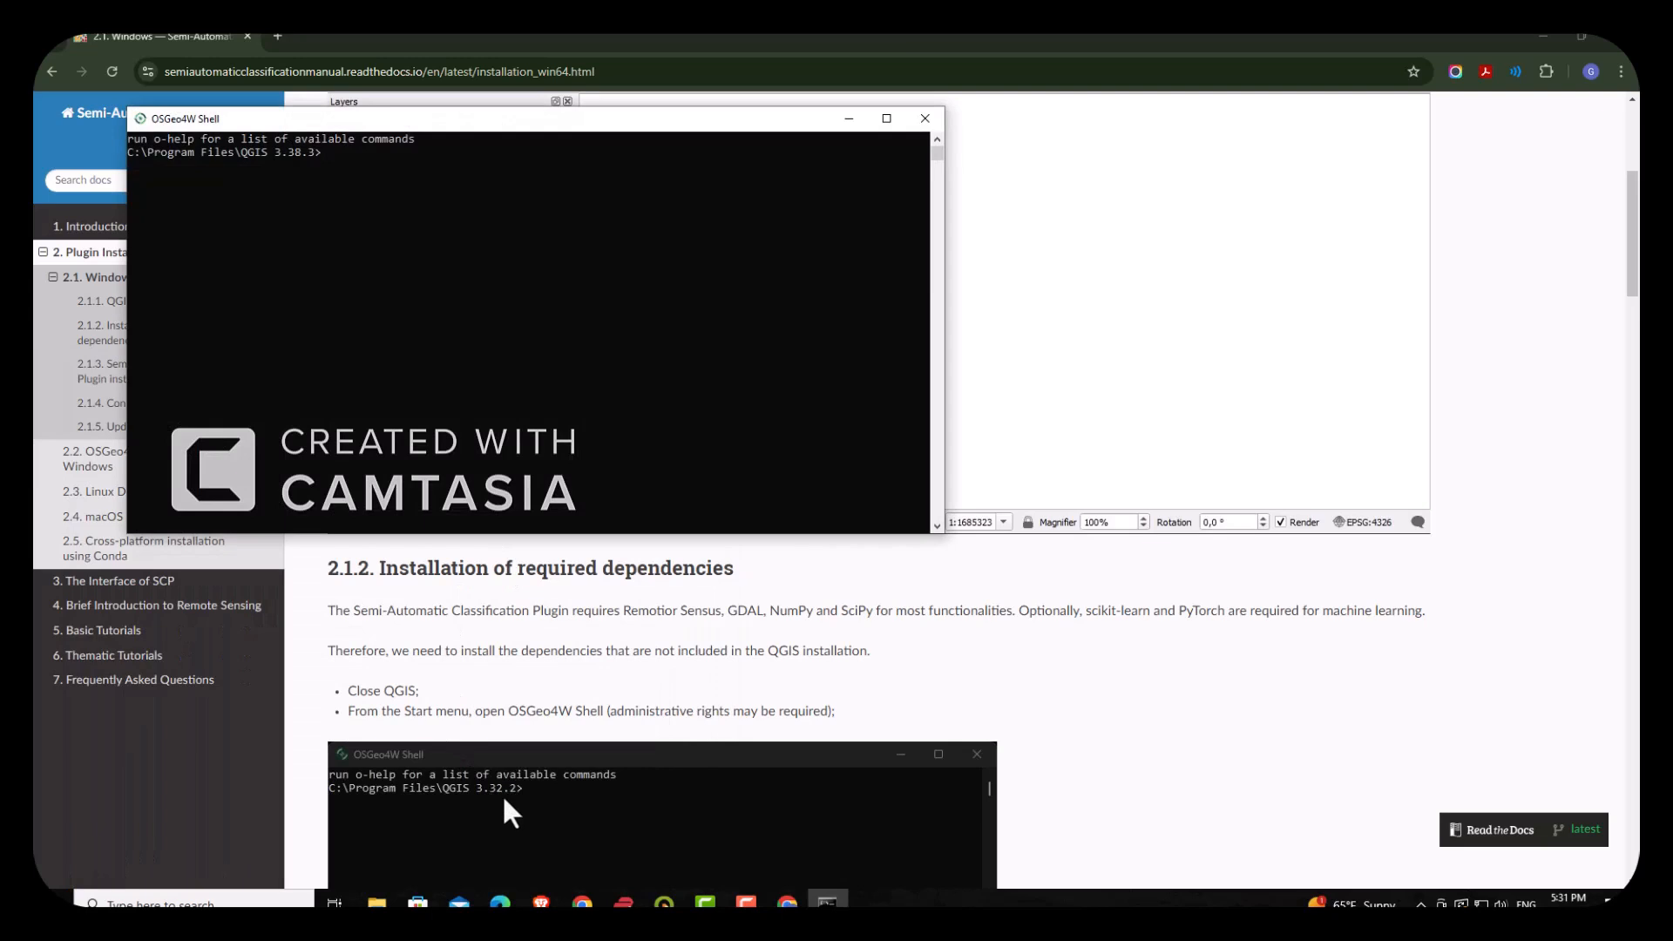
# Copy the command "pip3 install --upgrade remotior-sensus scikit-learn torch" from the manual's required dependencies section in the browser
pyautogui.click(556, 720)
pyautogui.scroll(-1, 511, 741)
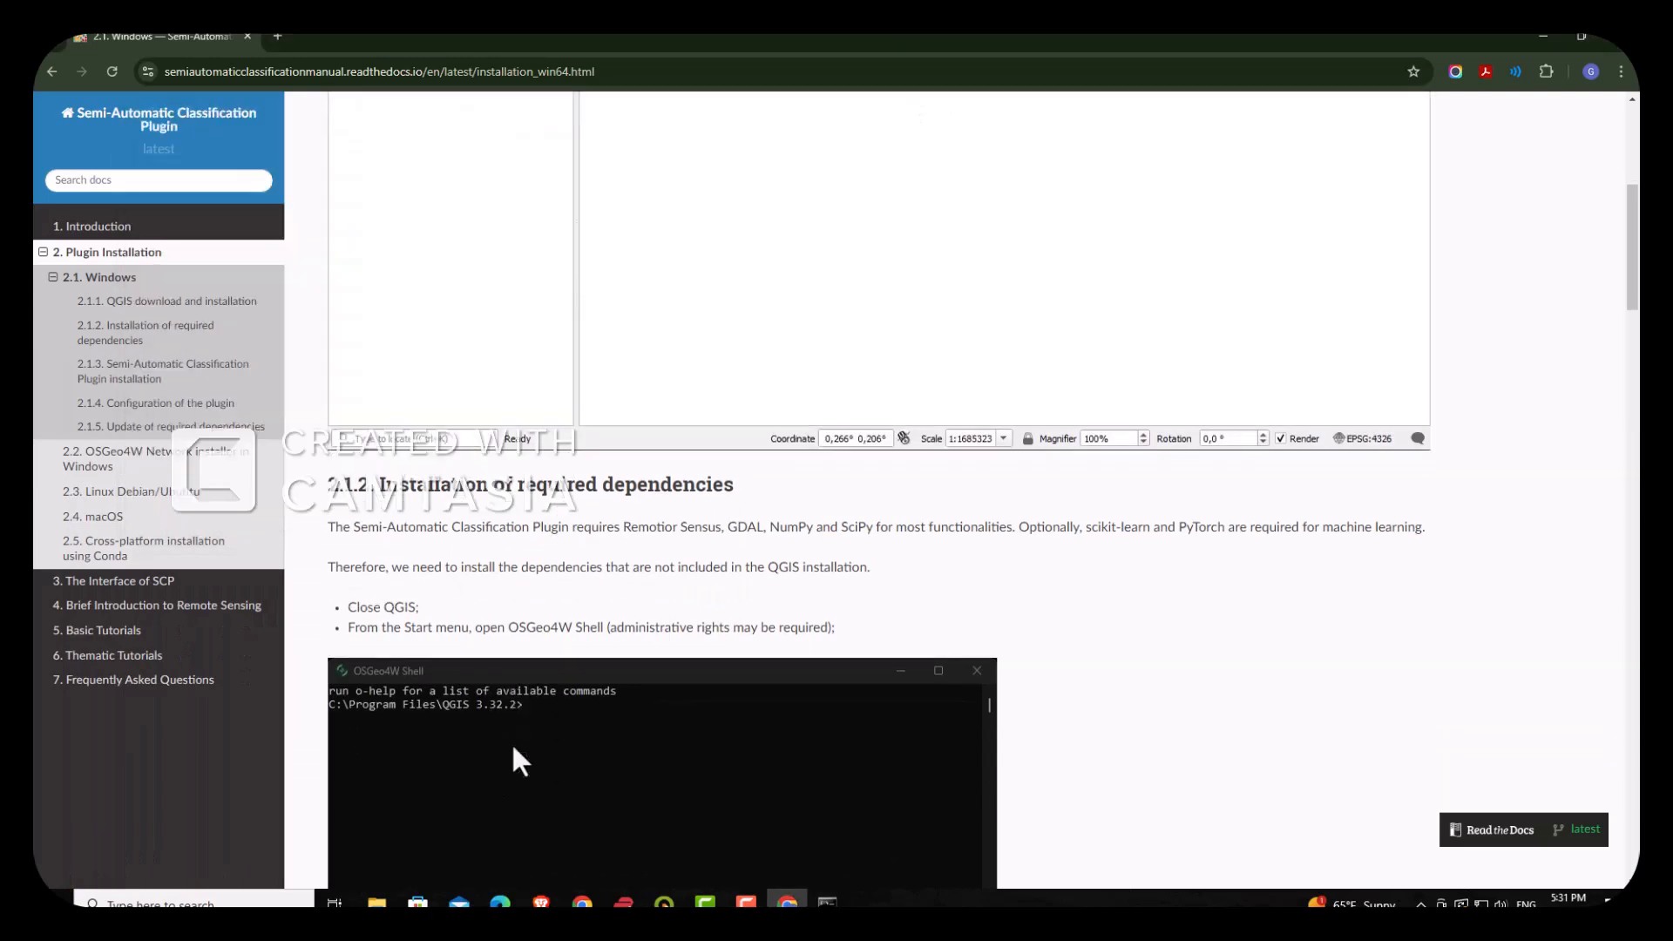
pyautogui.scroll(-1, 406, 725)
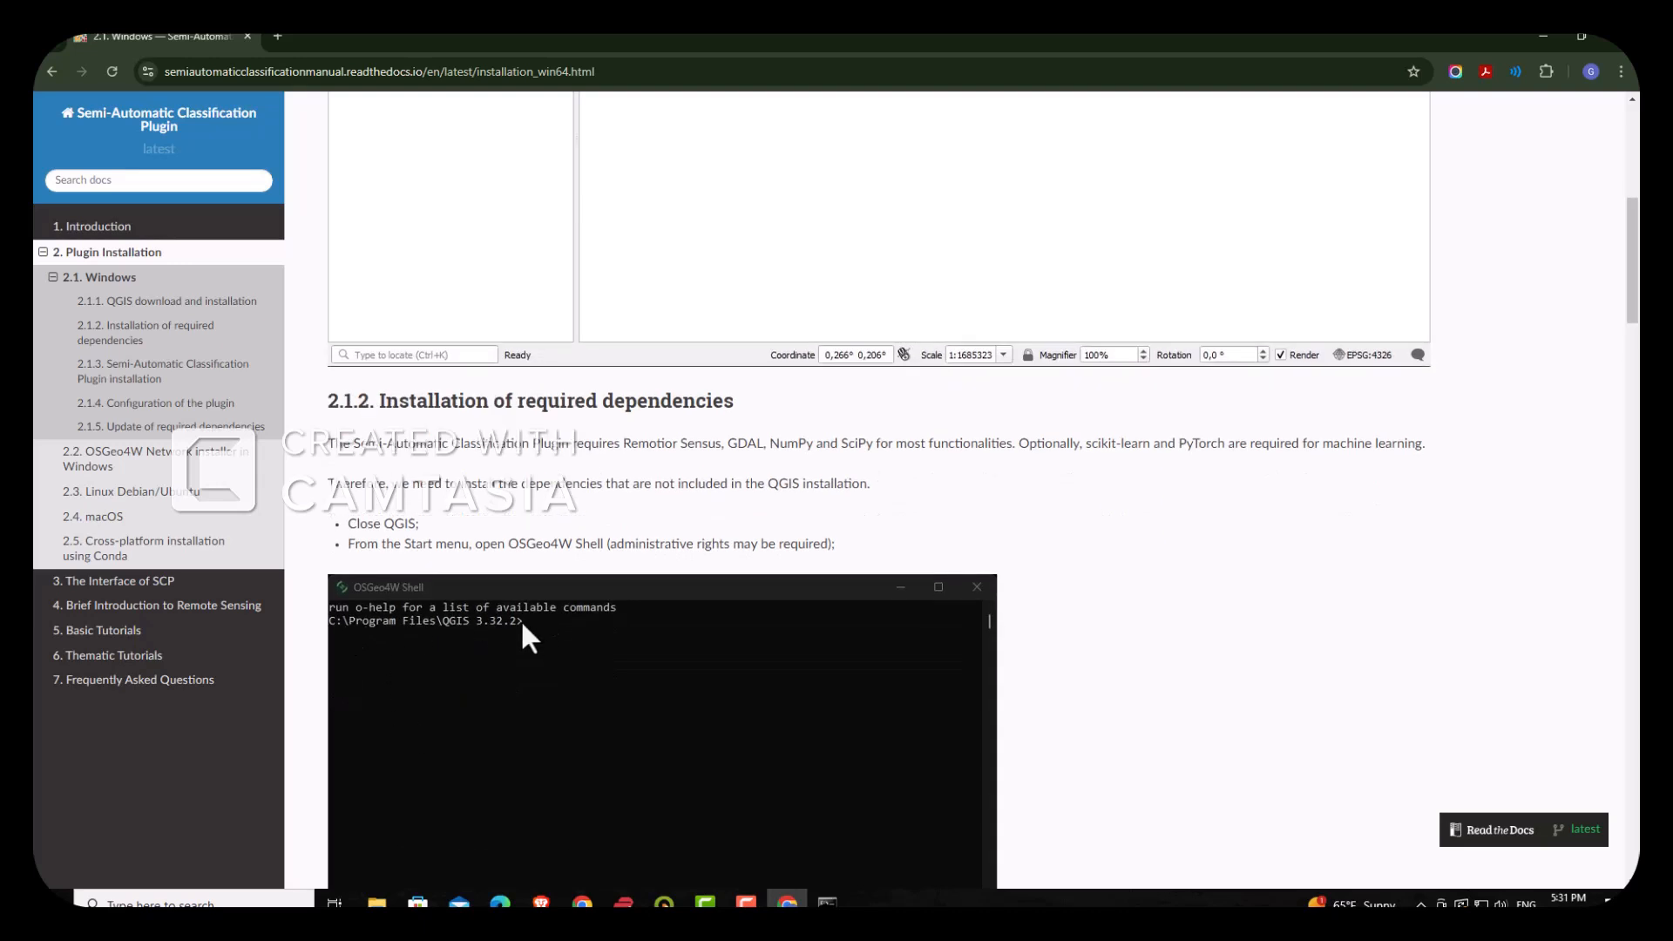
pyautogui.moveTo(520, 618); pyautogui.dragTo(422, 616)
pyautogui.scroll(-4, 558, 599)
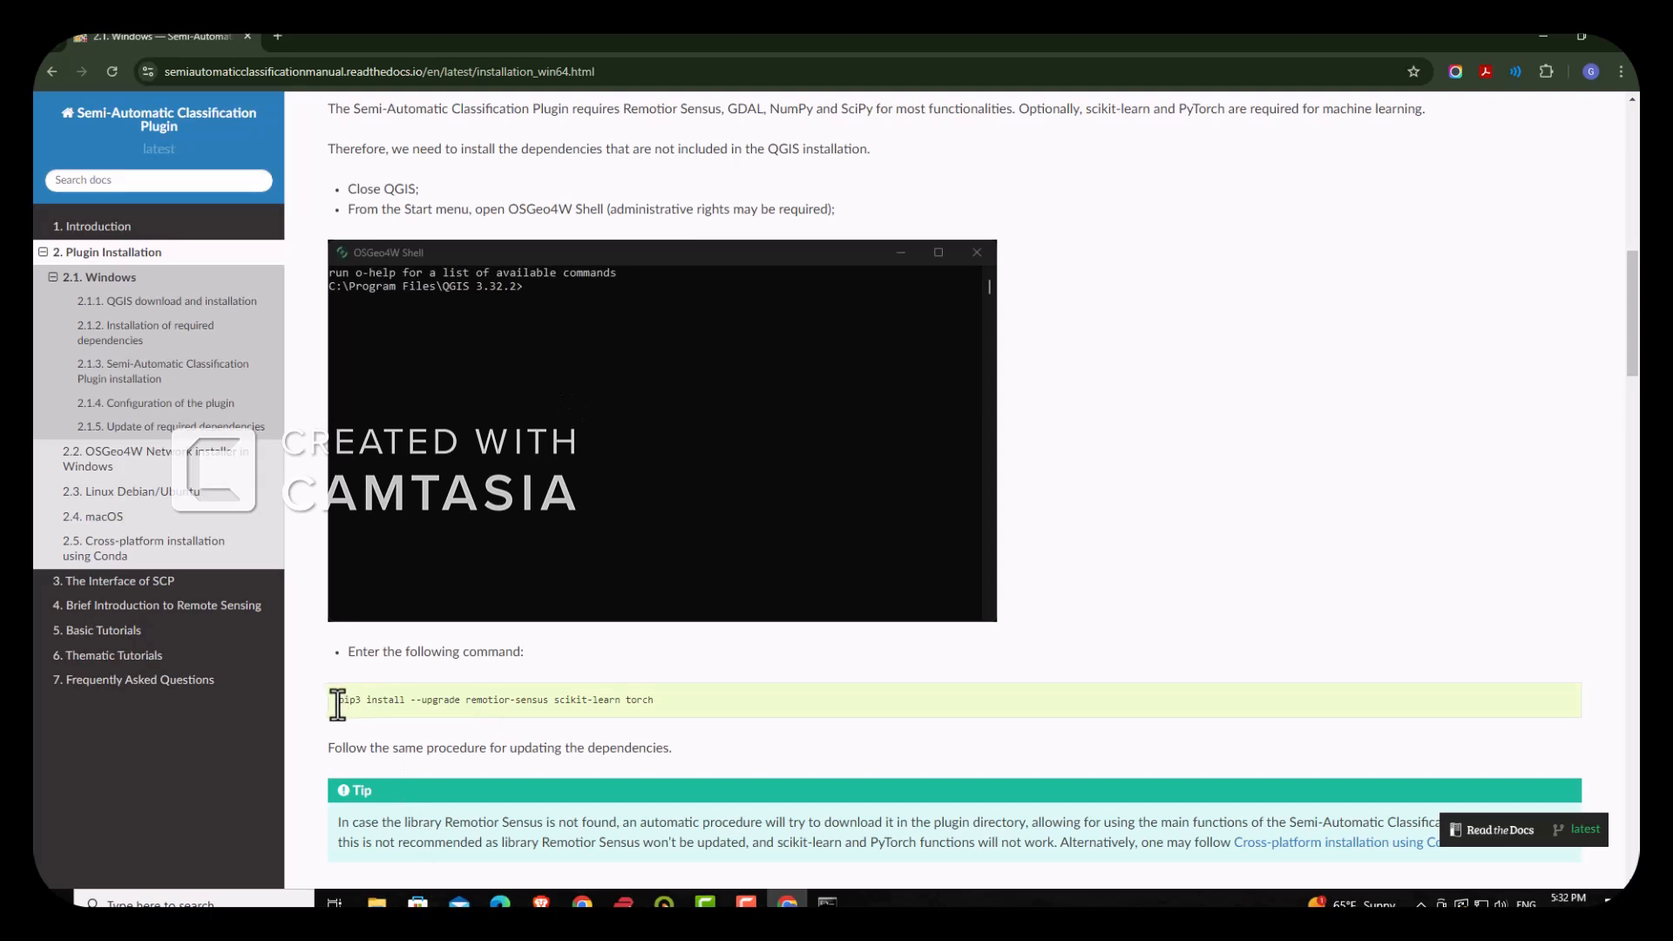
pyautogui.moveTo(338, 700)
pyautogui.mouseDown()
pyautogui.moveTo(671, 700)
pyautogui.moveTo(338, 700)
pyautogui.mouseUp()
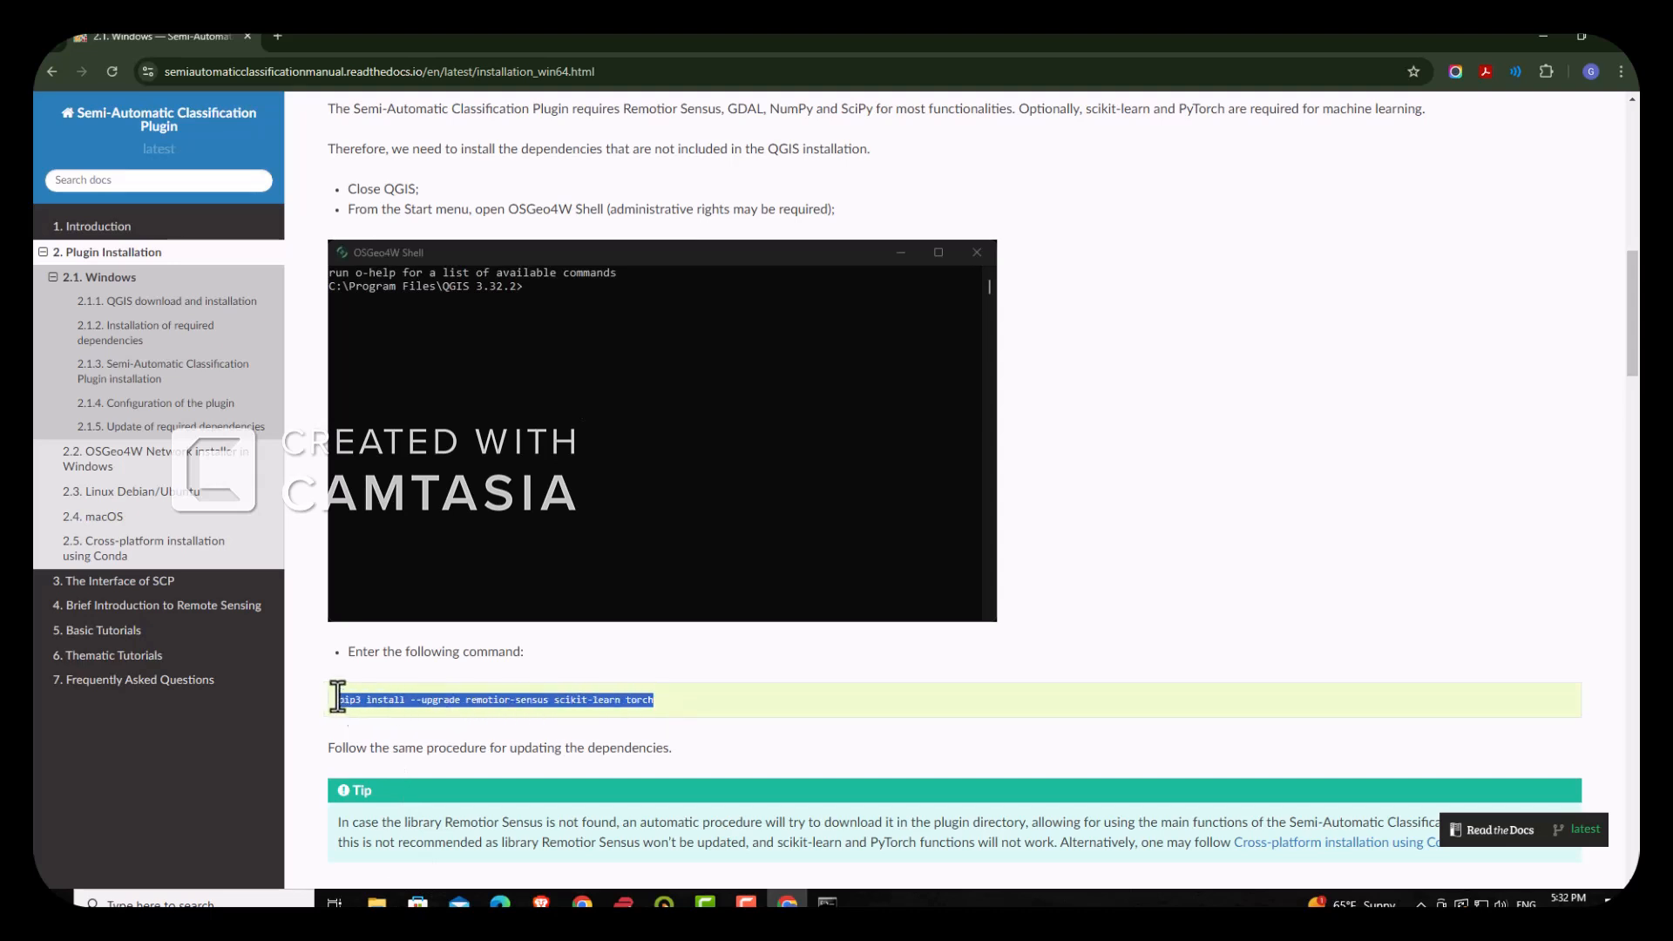
pyautogui.rightClick(341, 697)
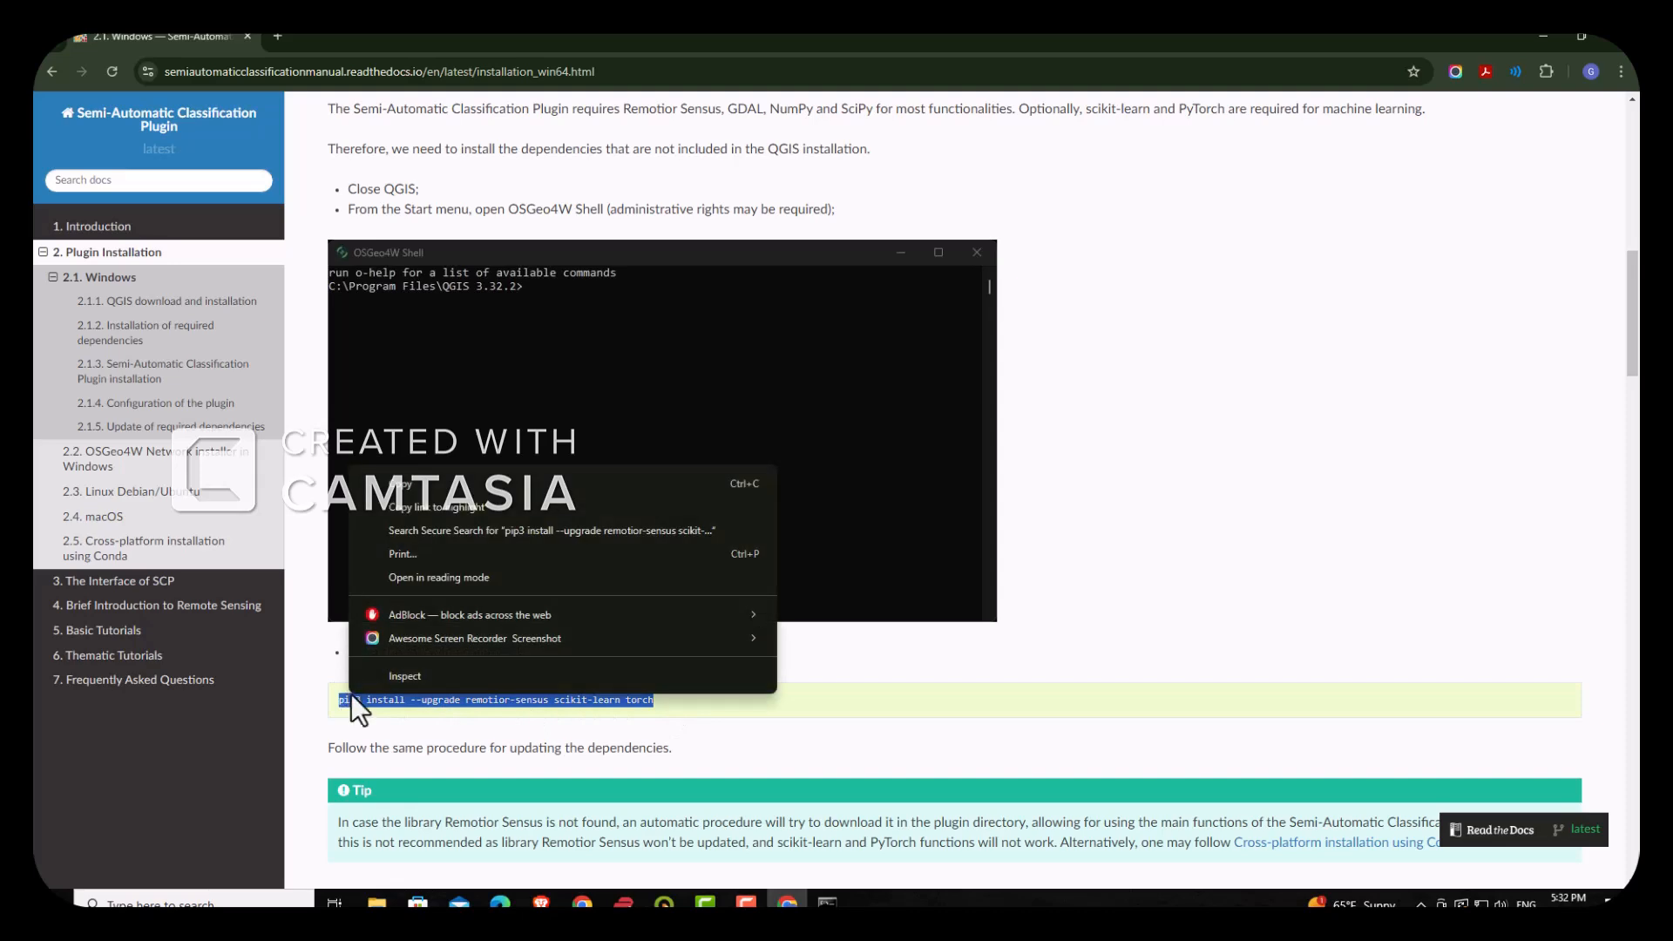
pyautogui.click(443, 501)
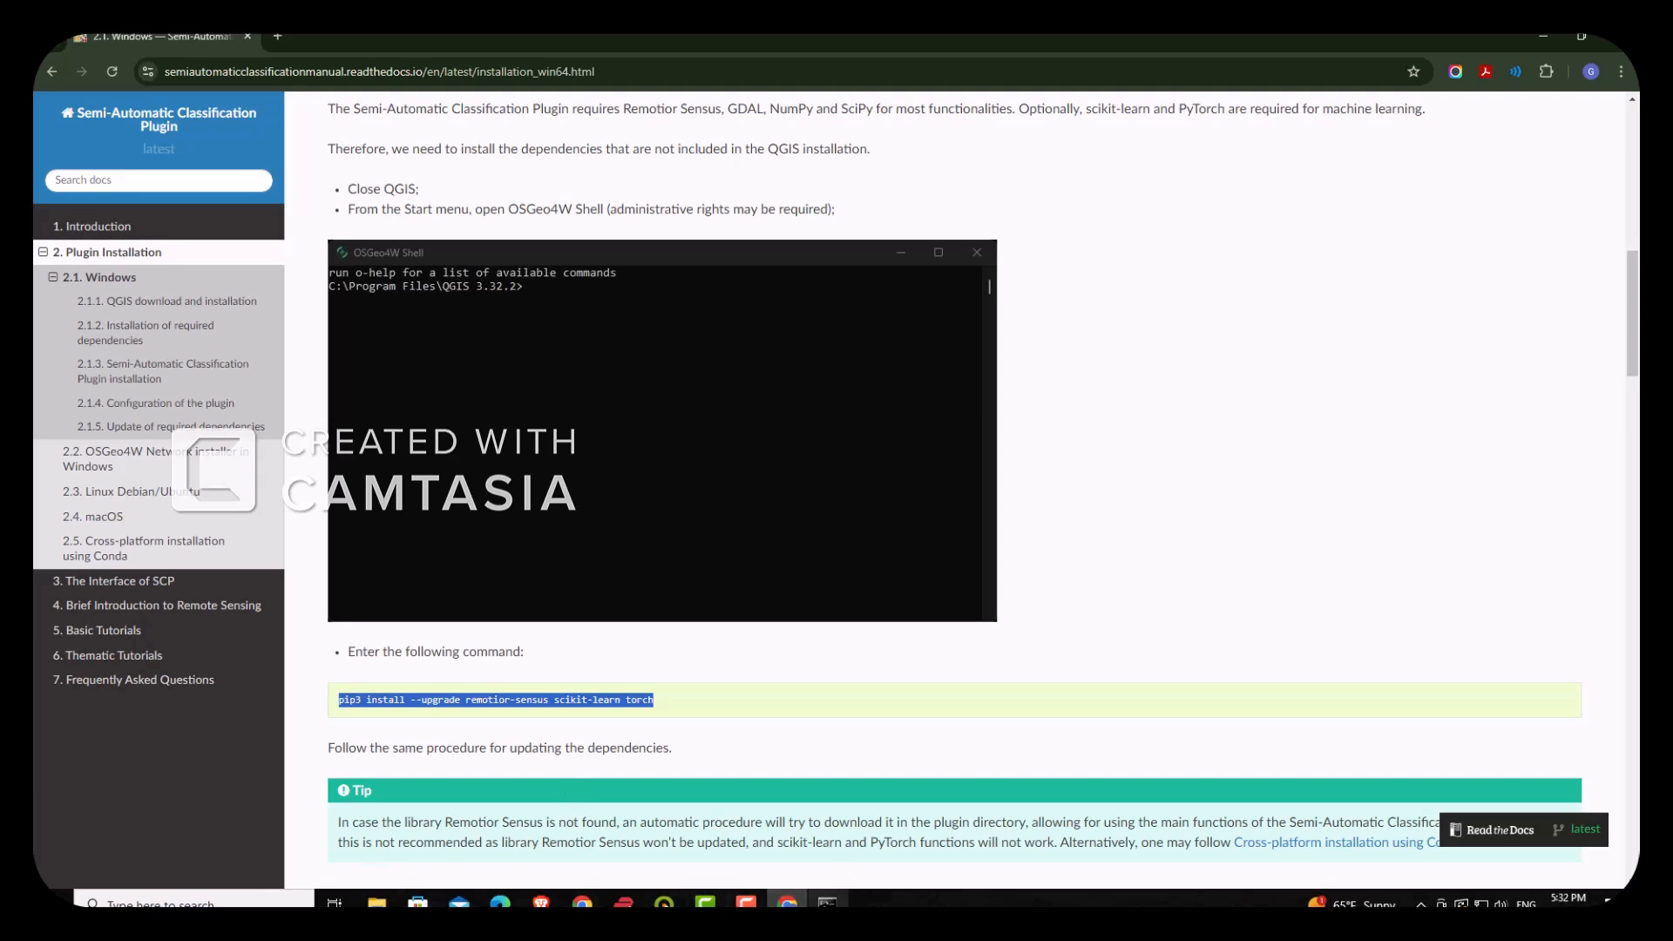
# Switch to the OSGeo4W Shell and run the copied pip3 command to install remotior-sensus, scikit-learn and torch
pyautogui.click(827, 902)
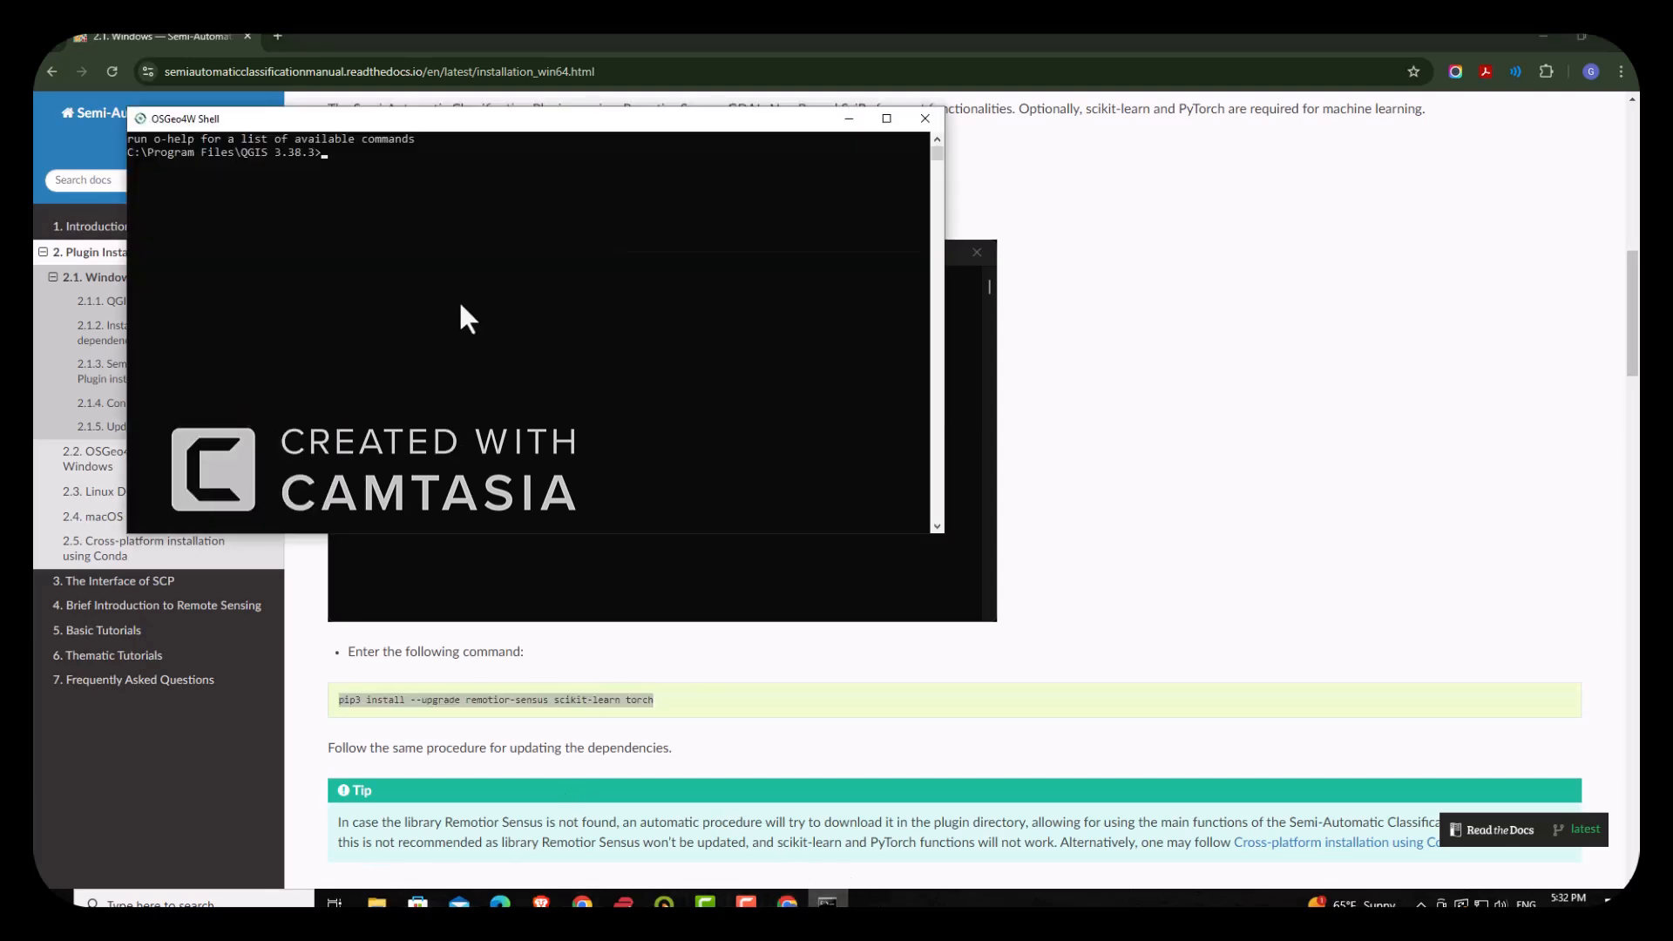
pyautogui.hotkey('ctrl', 'v')
pyautogui.press('Return')
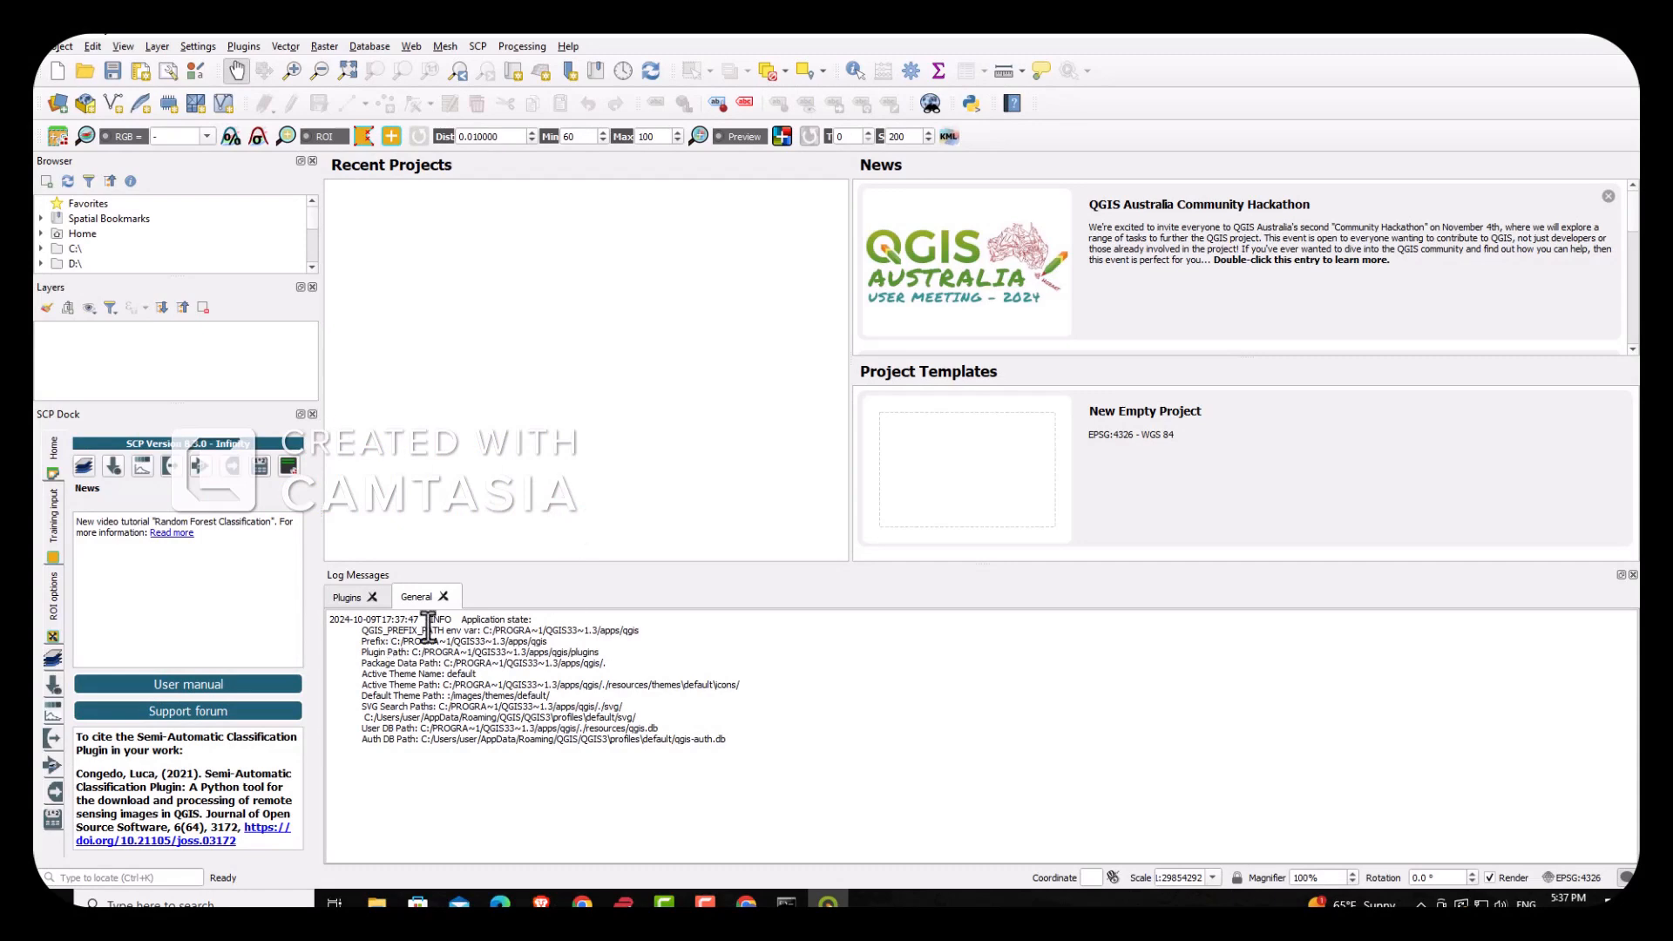
# Check the Plugins and General log messages in QGIS and close the SCP Dock
pyautogui.click(349, 598)
pyautogui.click(413, 598)
pyautogui.click(312, 415)
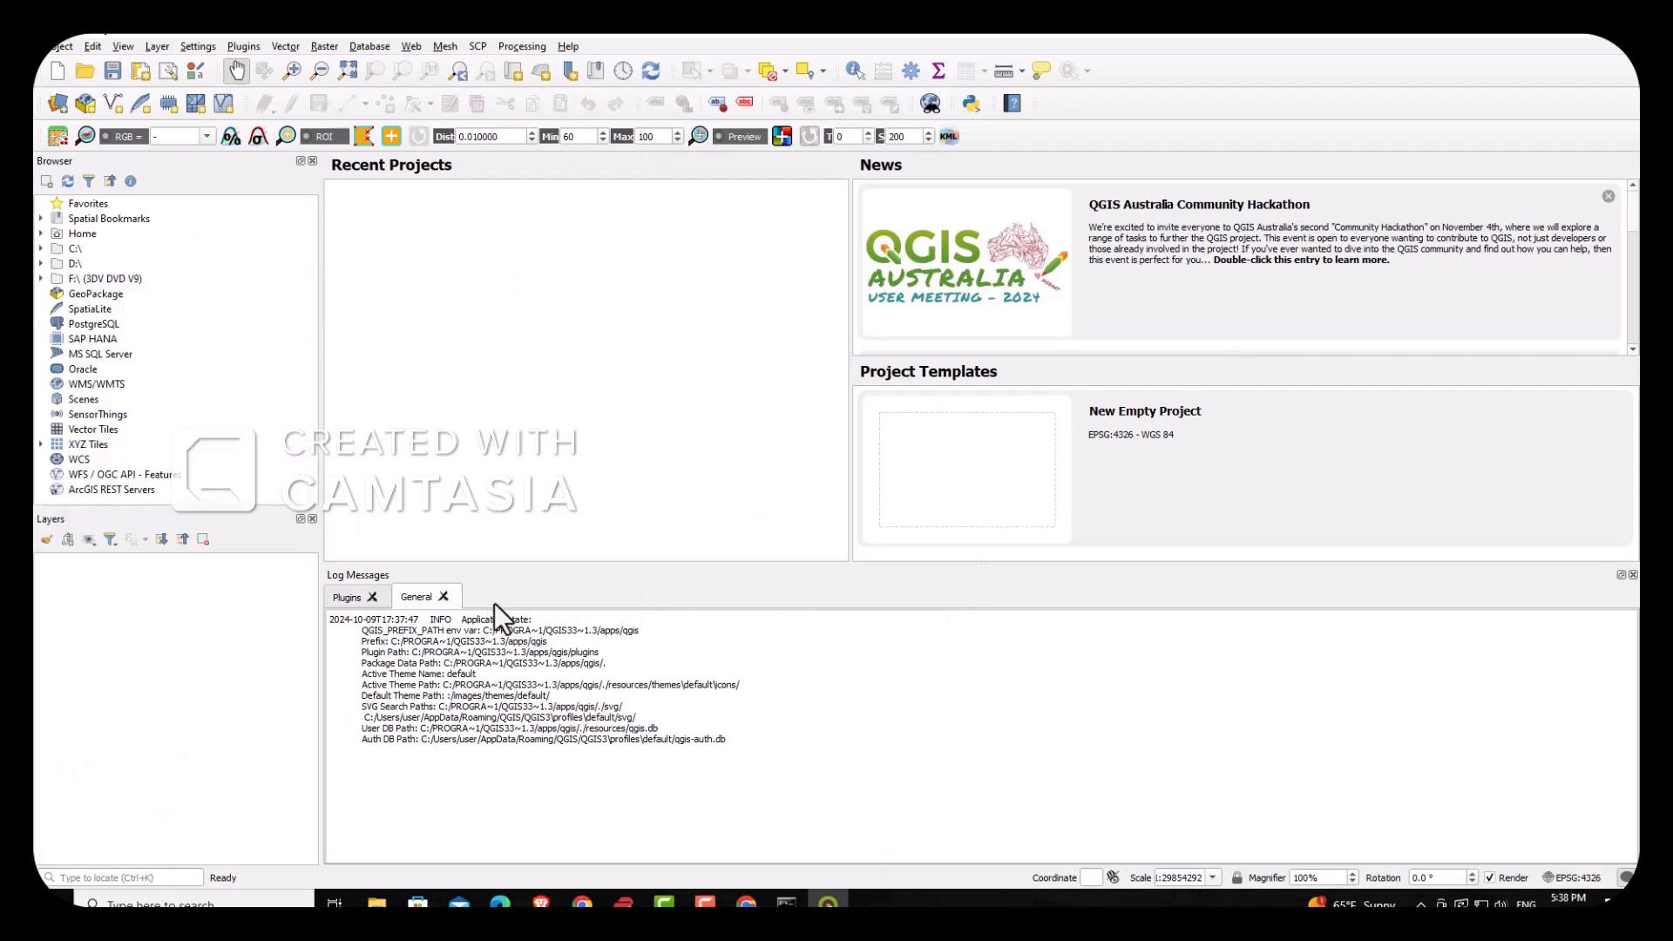